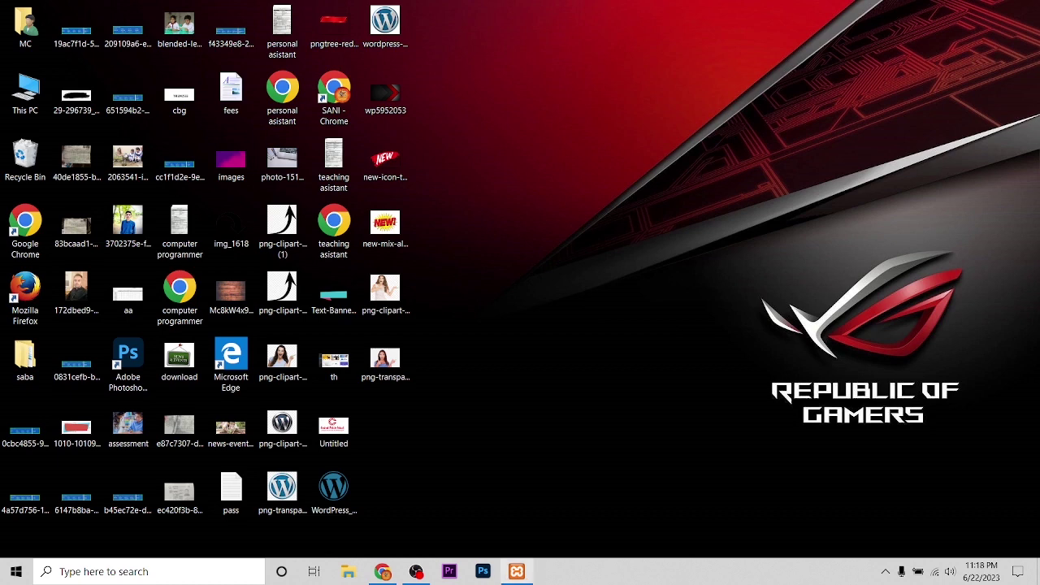
# Check the Apache and MySQL status in the XAMPP Control Panel, minimize it and switch to Chrome
pyautogui.click(514, 574)
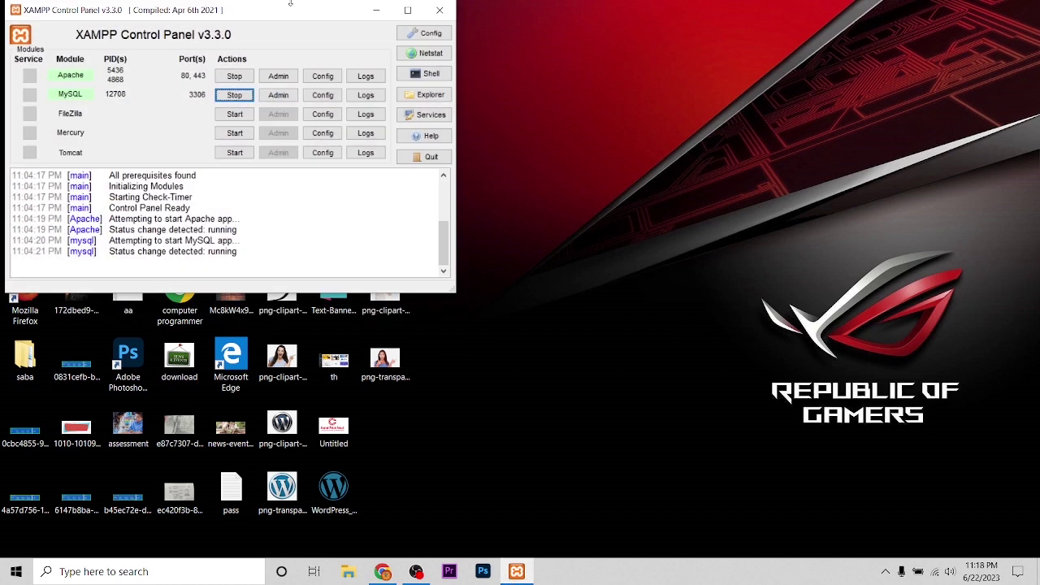
pyautogui.click(376, 9)
pyautogui.click(383, 572)
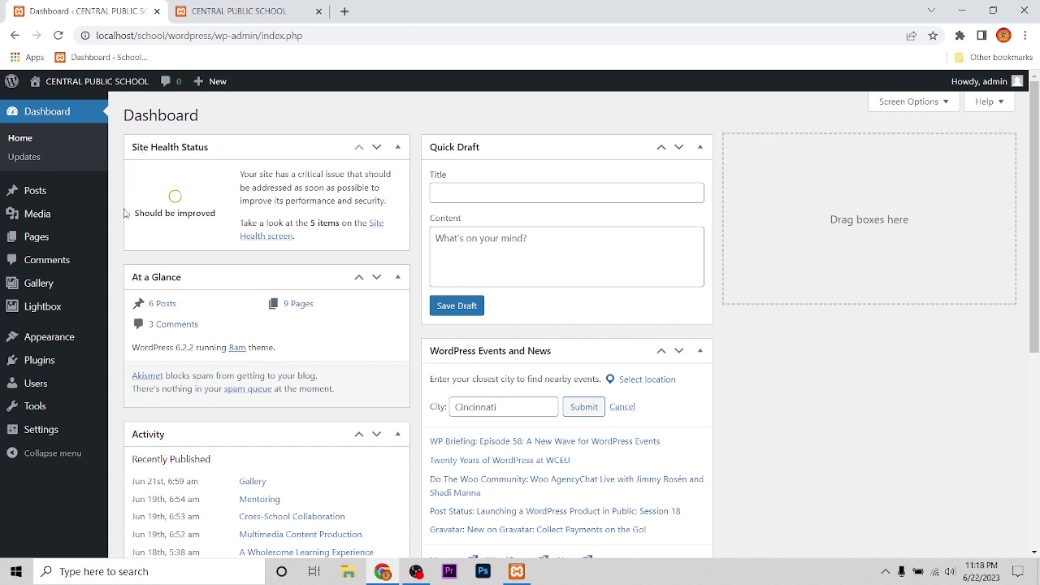
# Open the About page for editing from the list of all pages
pyautogui.moveTo(32, 238)
pyautogui.click(141, 241)
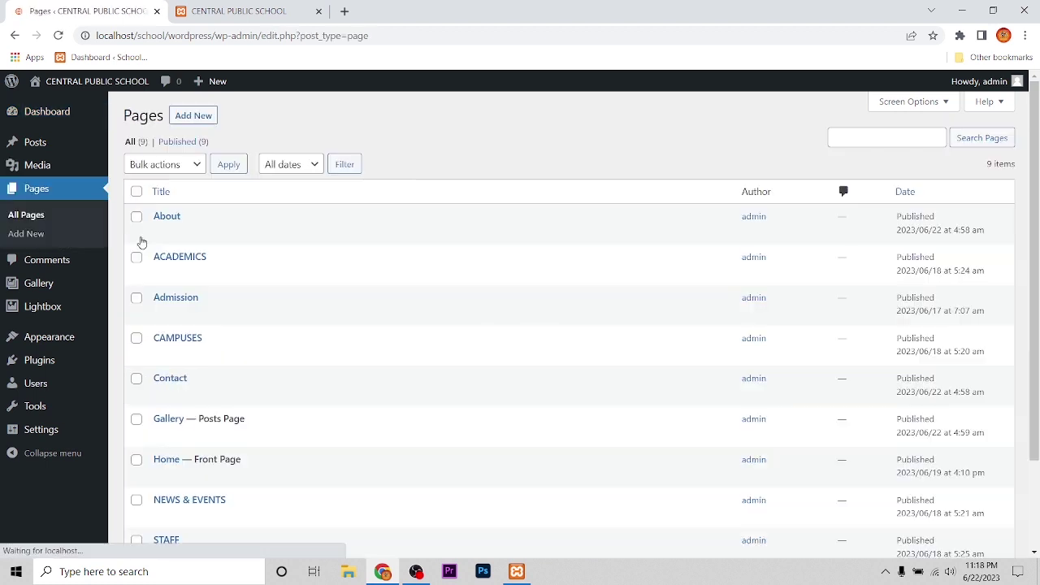
pyautogui.scroll(-3, 244, 333)
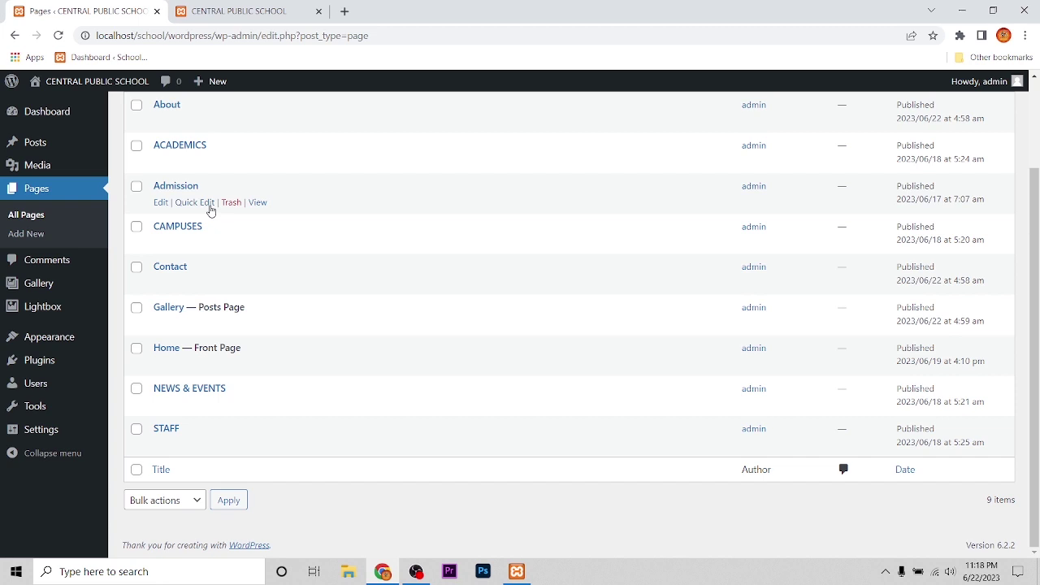
pyautogui.scroll(3, 167, 220)
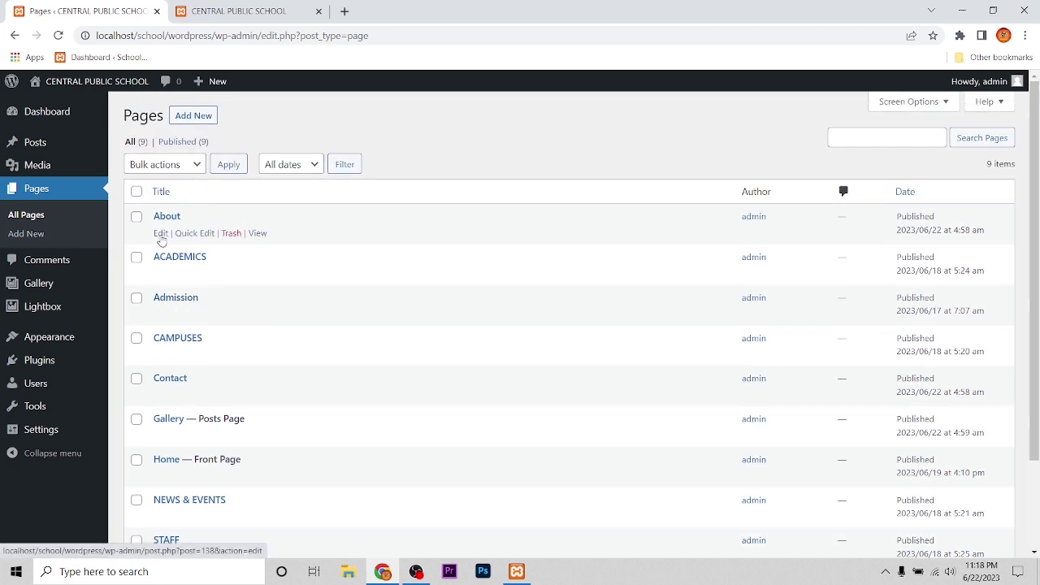
pyautogui.click(161, 234)
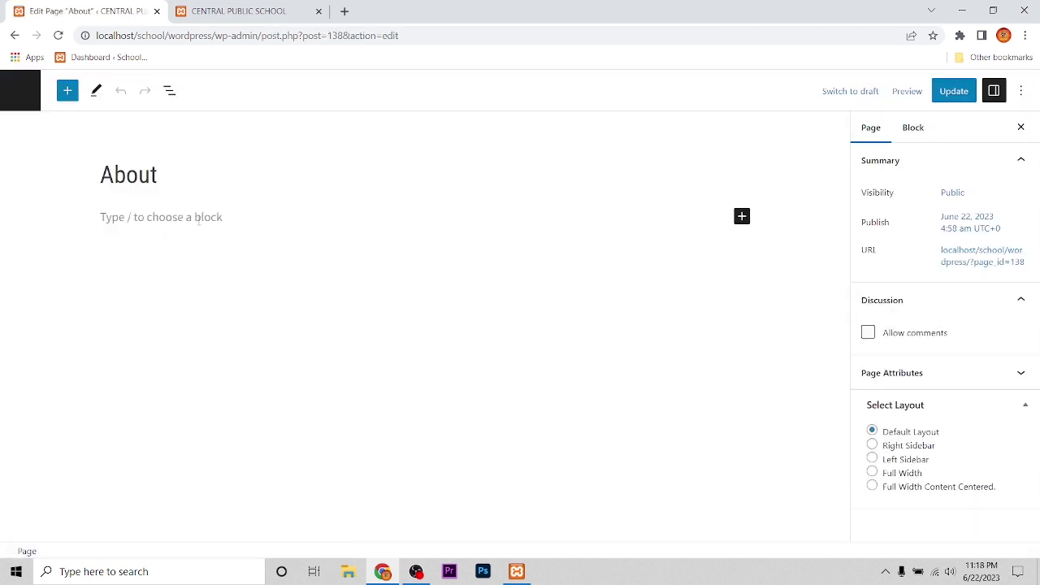
# Insert a Gallery block into the empty About page and open the Media Library for it
pyautogui.click(152, 212)
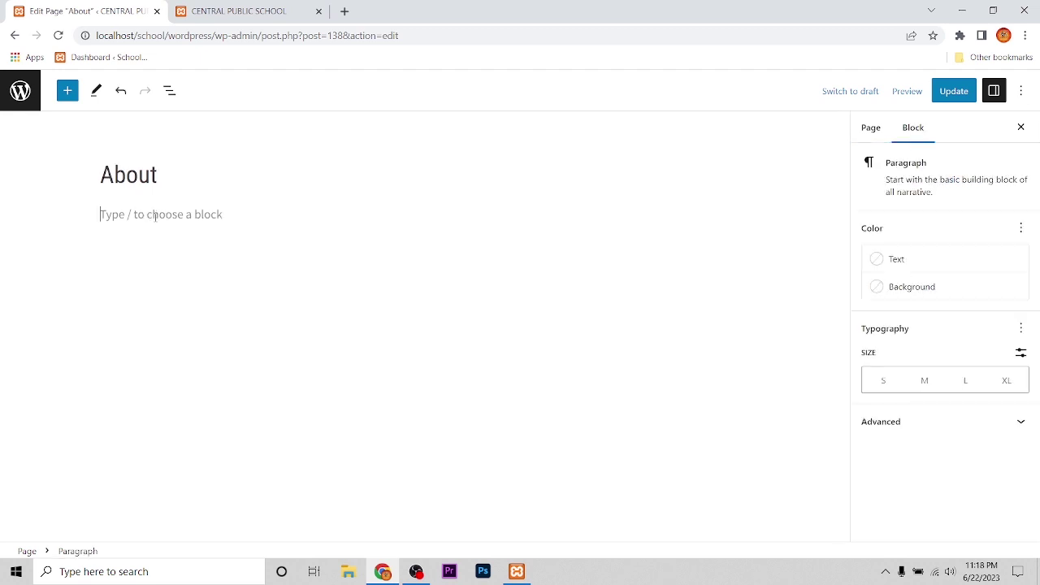
pyautogui.click(742, 213)
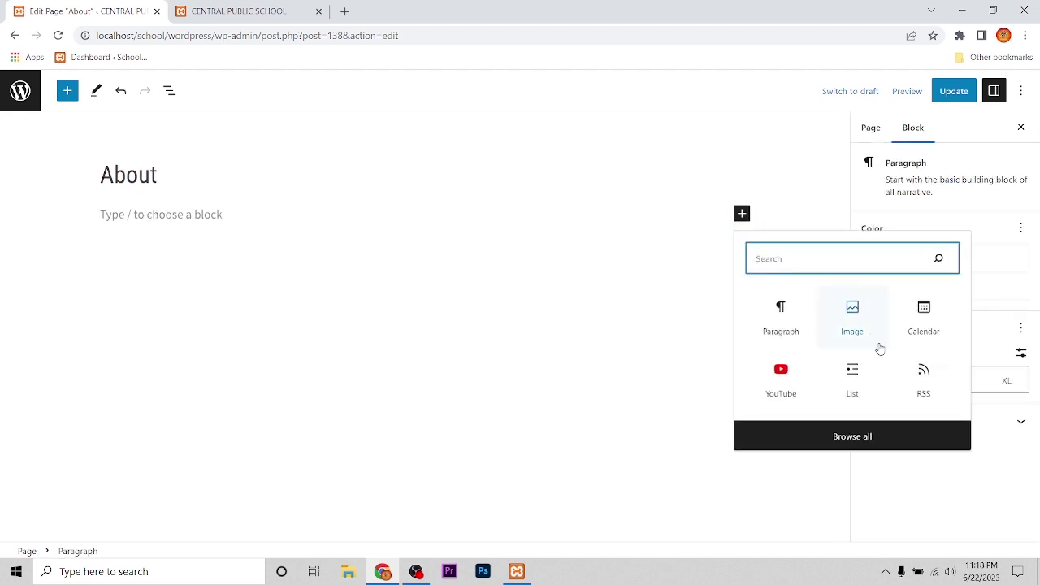
pyautogui.click(853, 440)
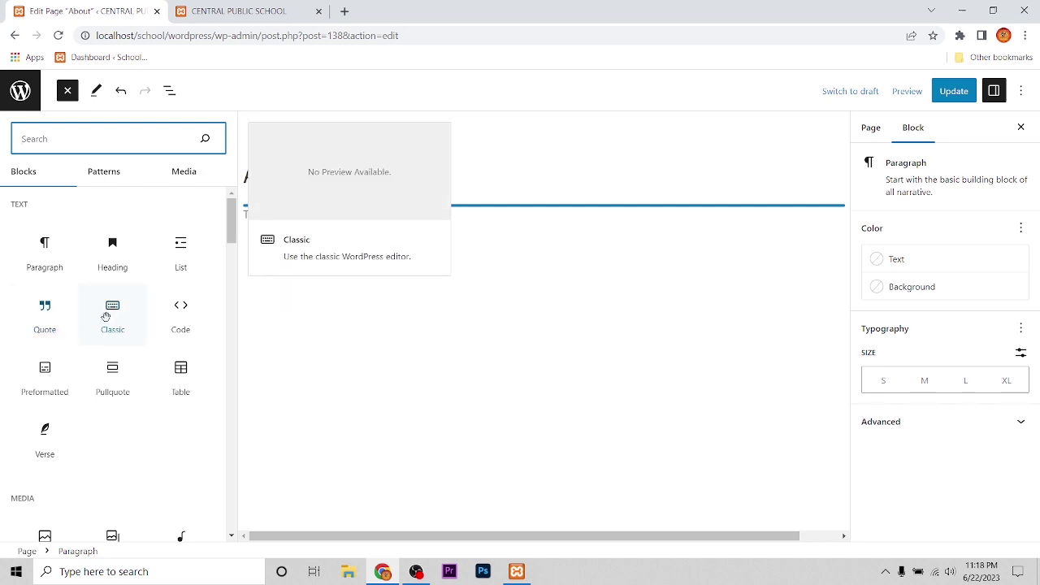
pyautogui.scroll(-3, 144, 309)
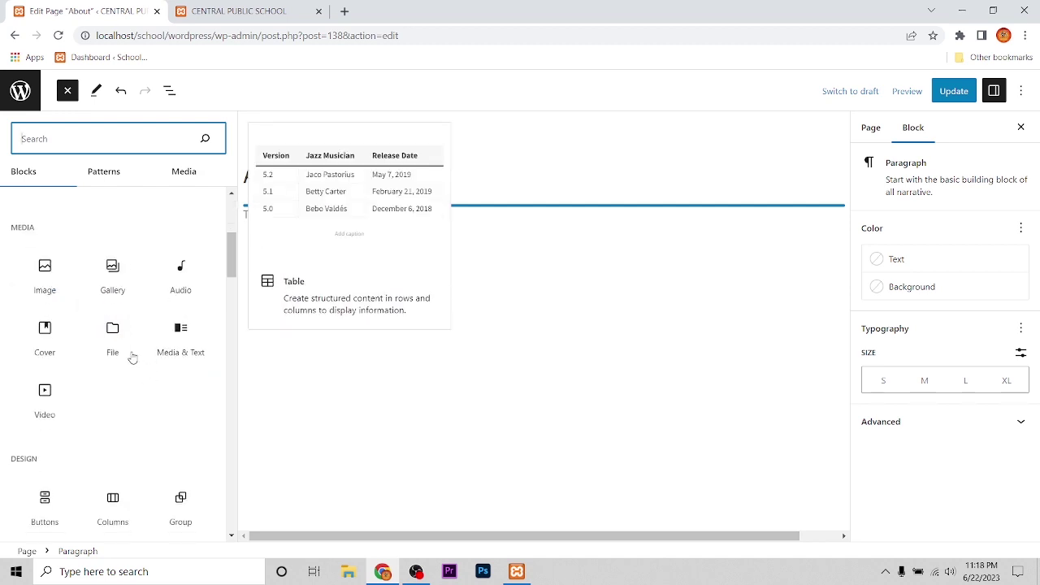
pyautogui.click(113, 281)
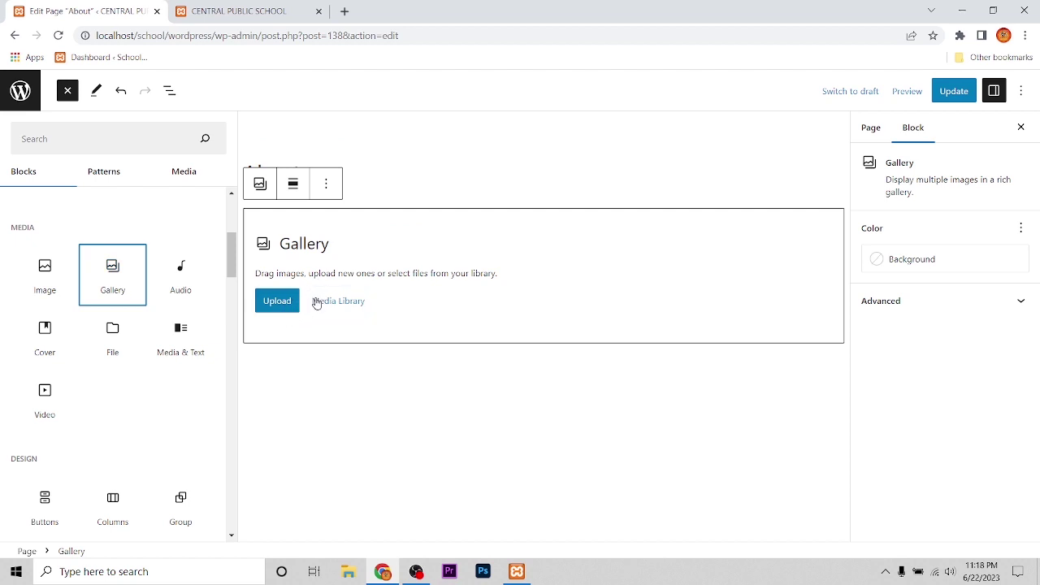
pyautogui.click(316, 301)
pyautogui.click(195, 298)
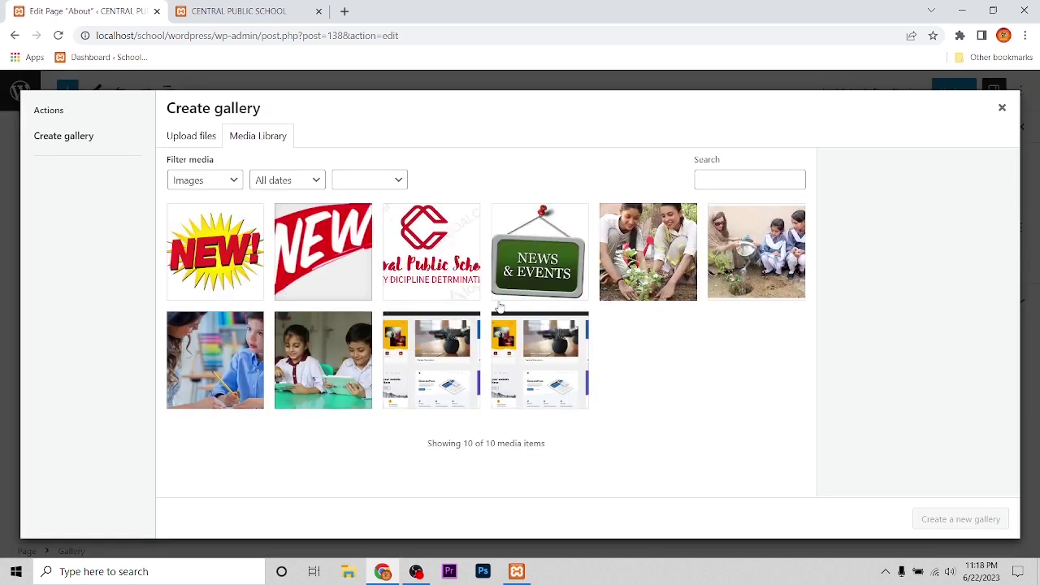
# Insert the four school photos, the News & Events sign and the yellow NEW! burst as a gallery, and update the About page
pyautogui.click(321, 360)
pyautogui.click(209, 375)
pyautogui.click(756, 252)
pyautogui.click(647, 252)
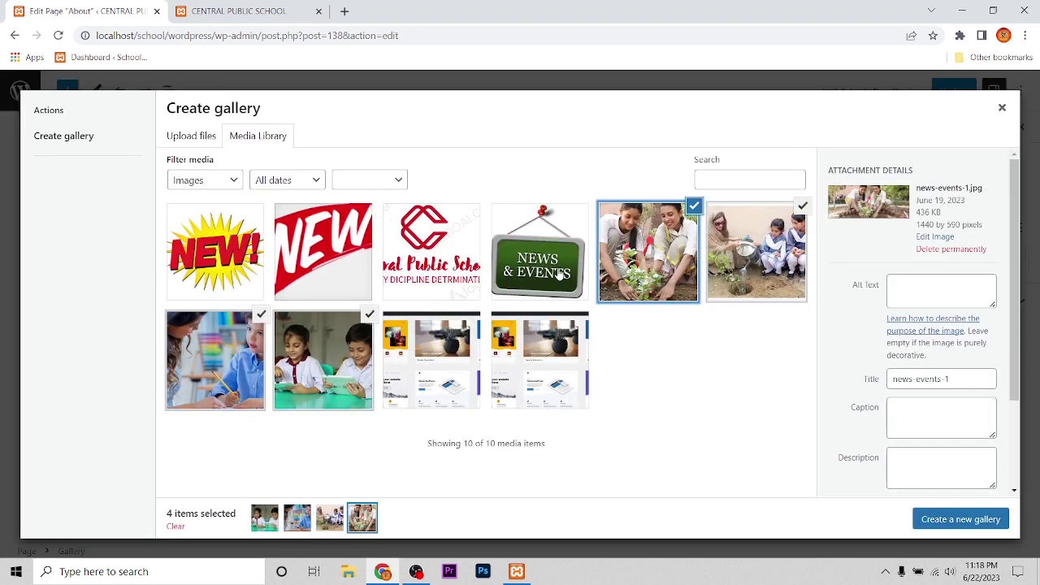
pyautogui.click(539, 252)
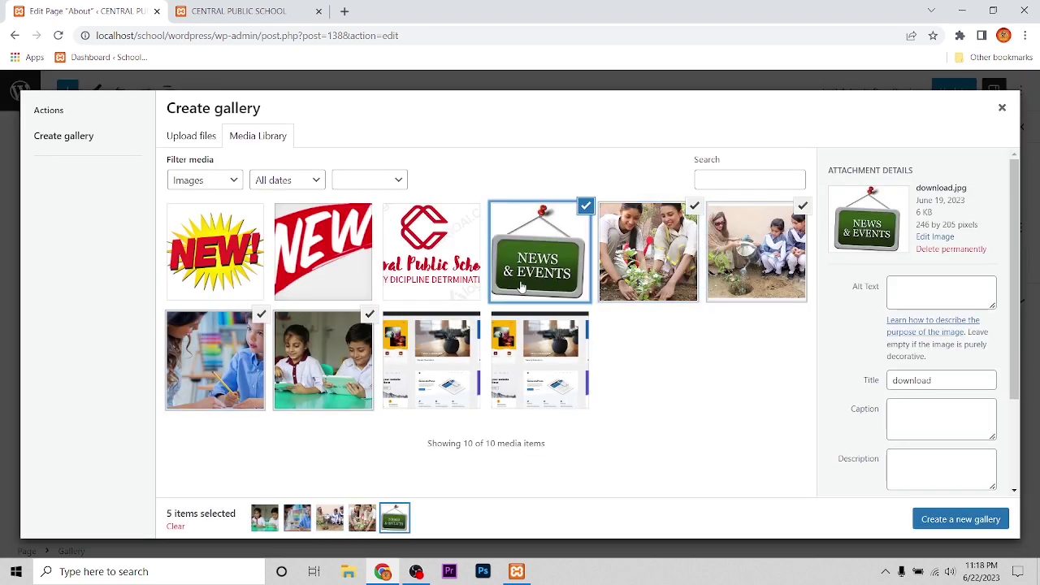
pyautogui.click(231, 274)
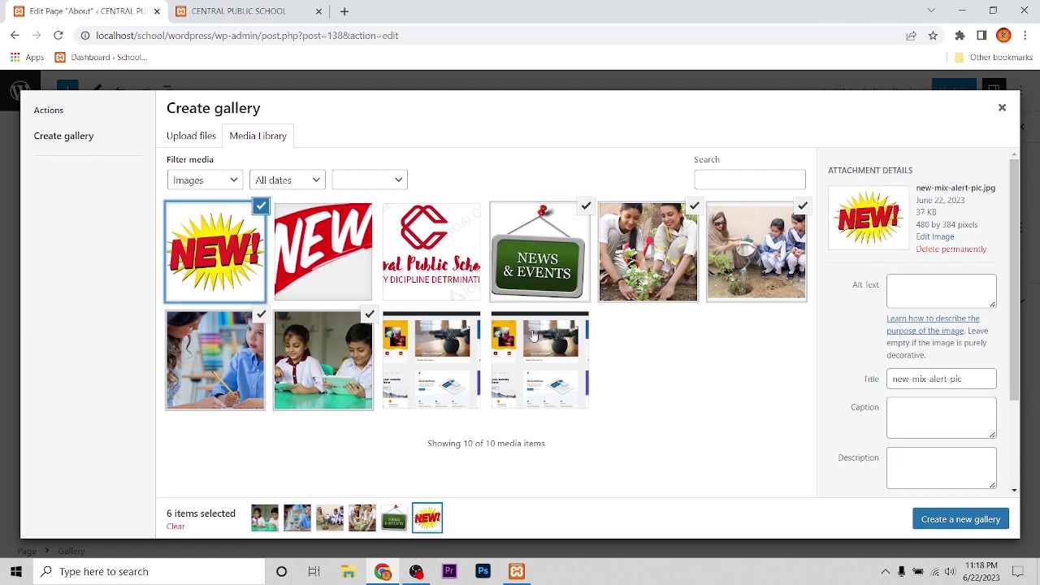
pyautogui.click(955, 524)
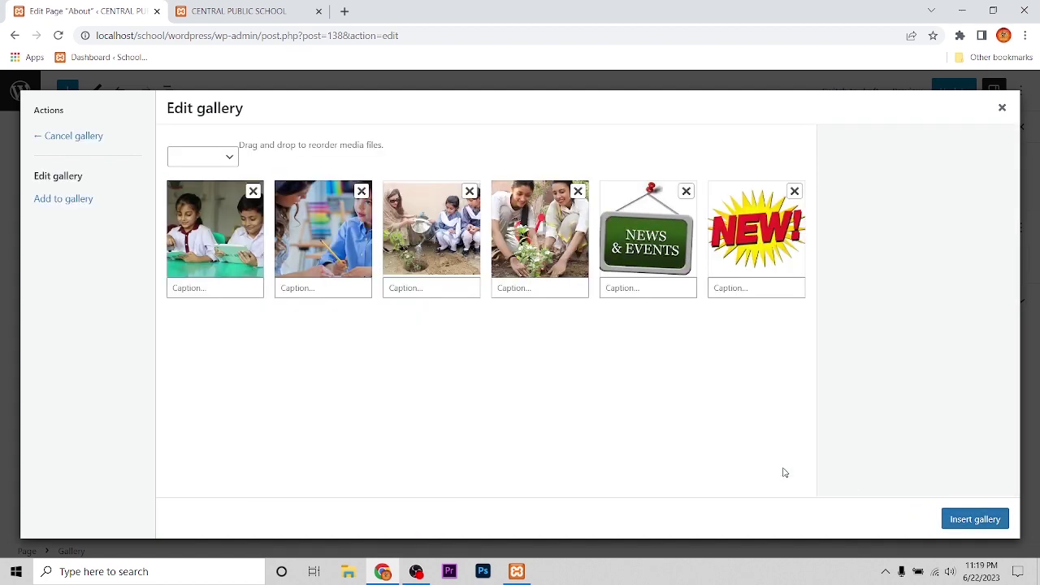
pyautogui.click(982, 522)
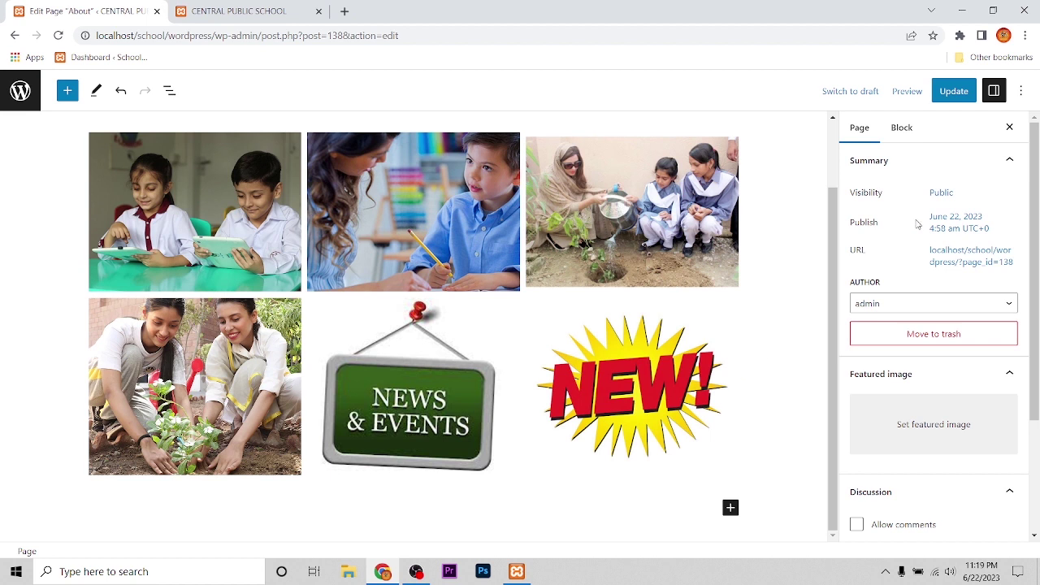
pyautogui.click(952, 92)
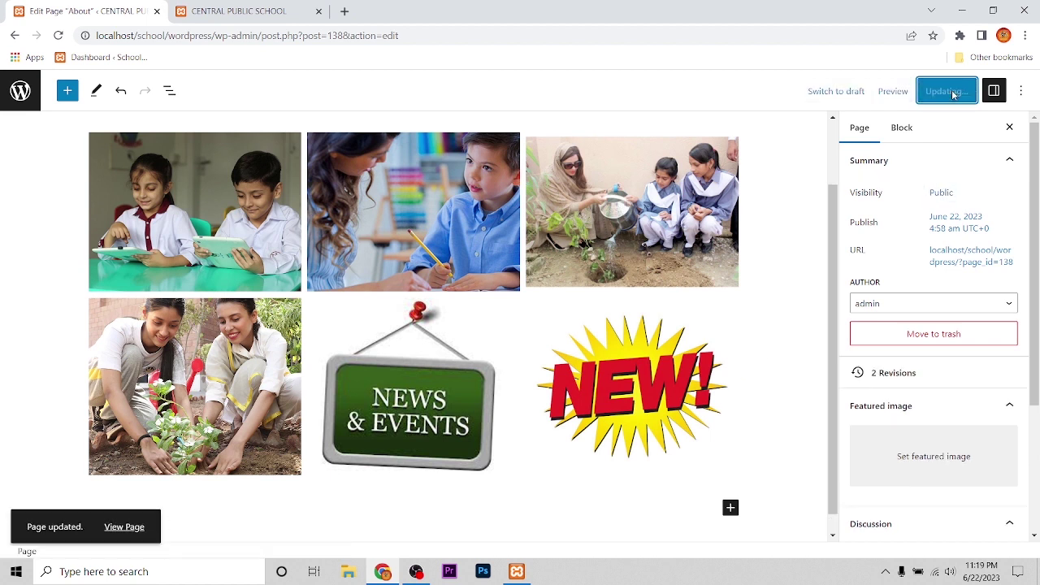
# Reload the school website and examine the image gallery on its About page
pyautogui.click(209, 9)
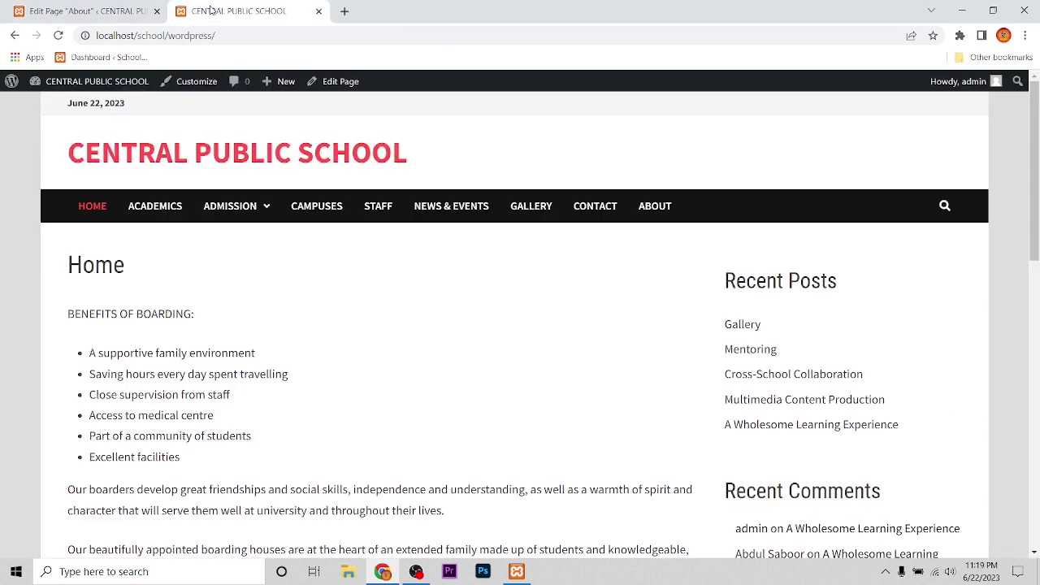
pyautogui.click(58, 35)
pyautogui.click(649, 207)
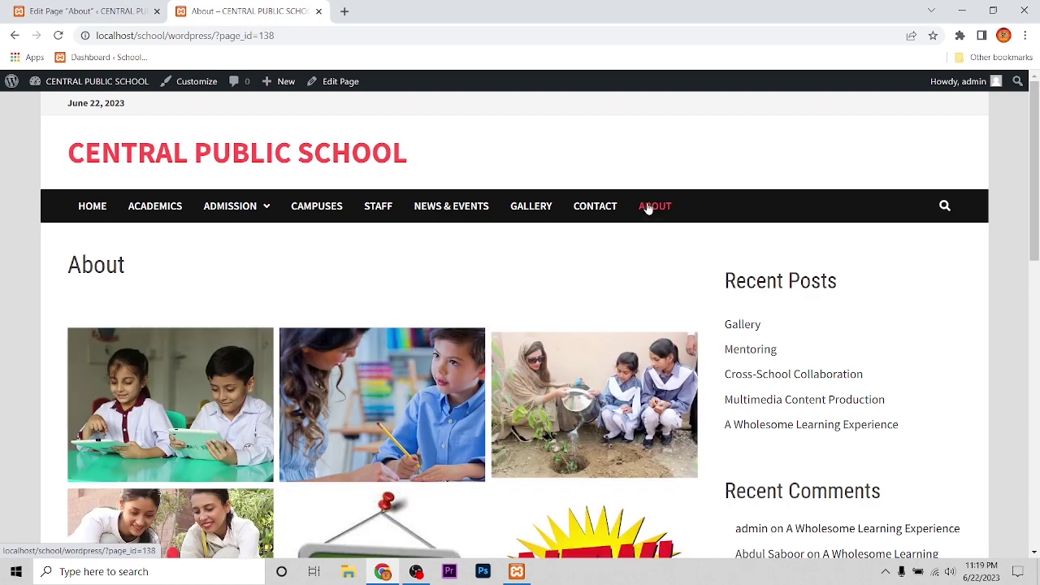
pyautogui.scroll(-3, 414, 308)
pyautogui.scroll(3, 283, 278)
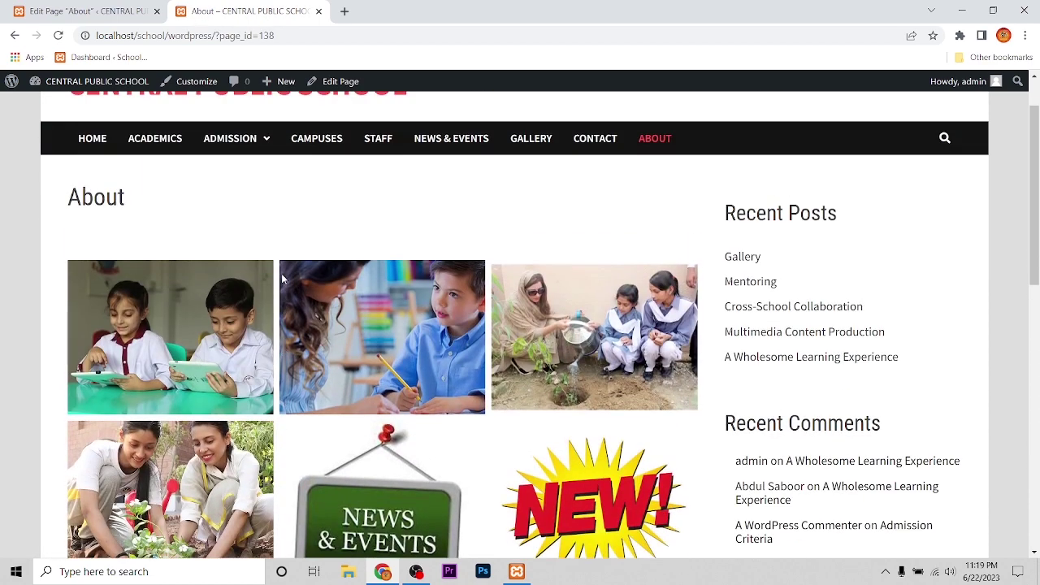
pyautogui.scroll(-2, 328, 301)
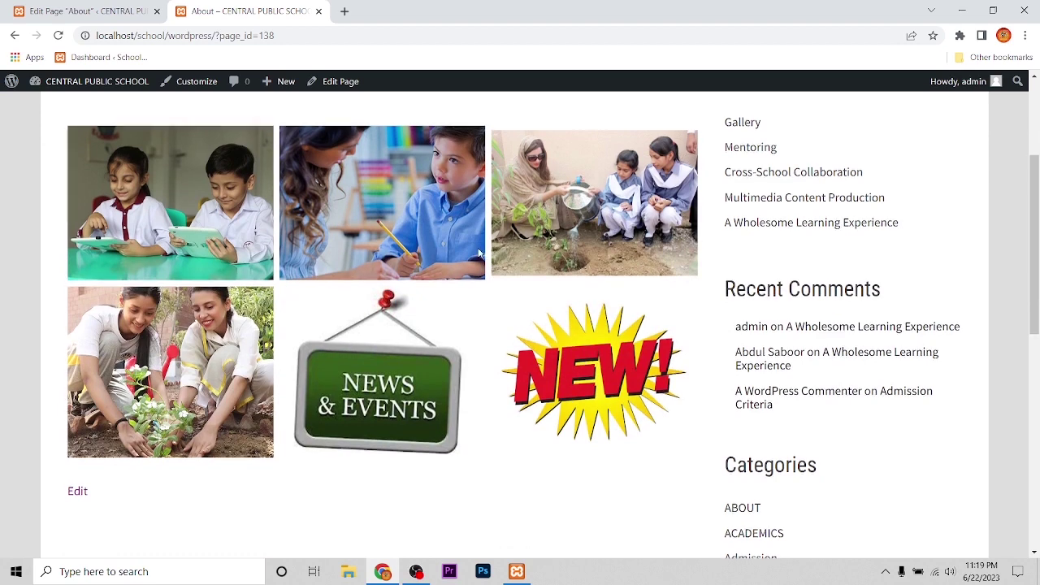
pyautogui.scroll(2, 474, 255)
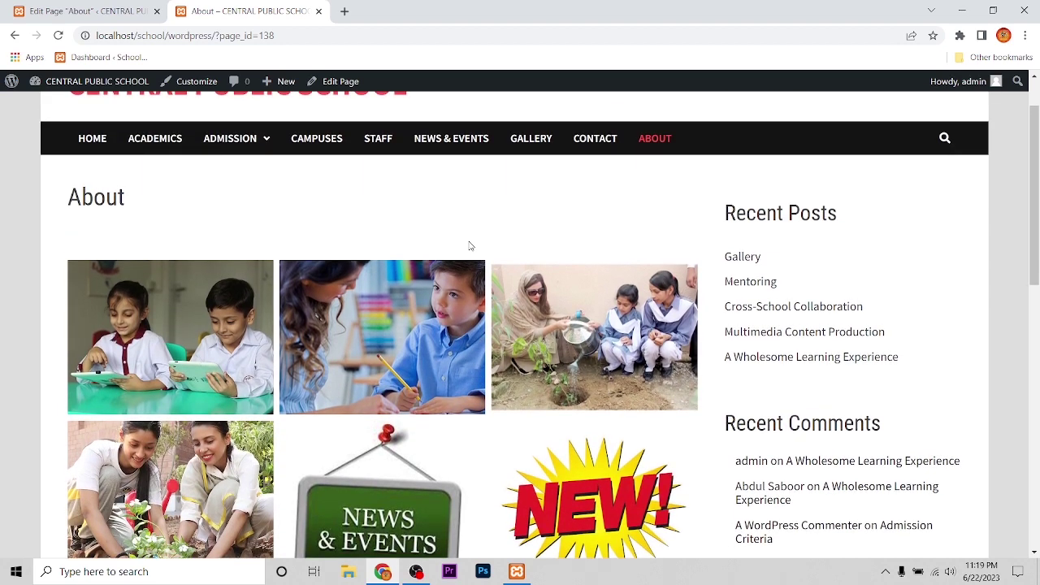
pyautogui.scroll(-1, 447, 251)
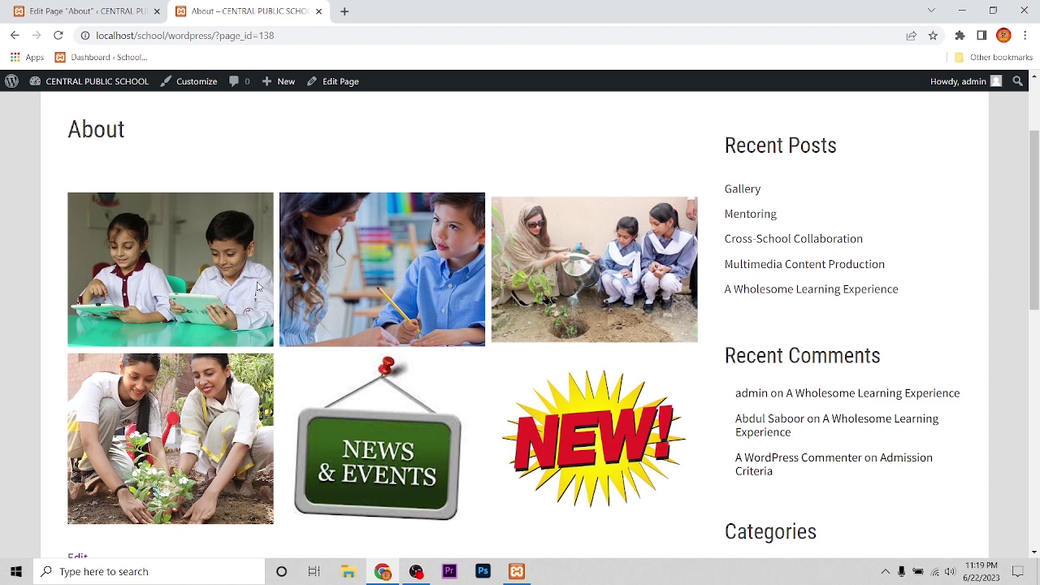
# Leave the page editor, open the list of installed plugins and search it for "light"
pyautogui.click(91, 11)
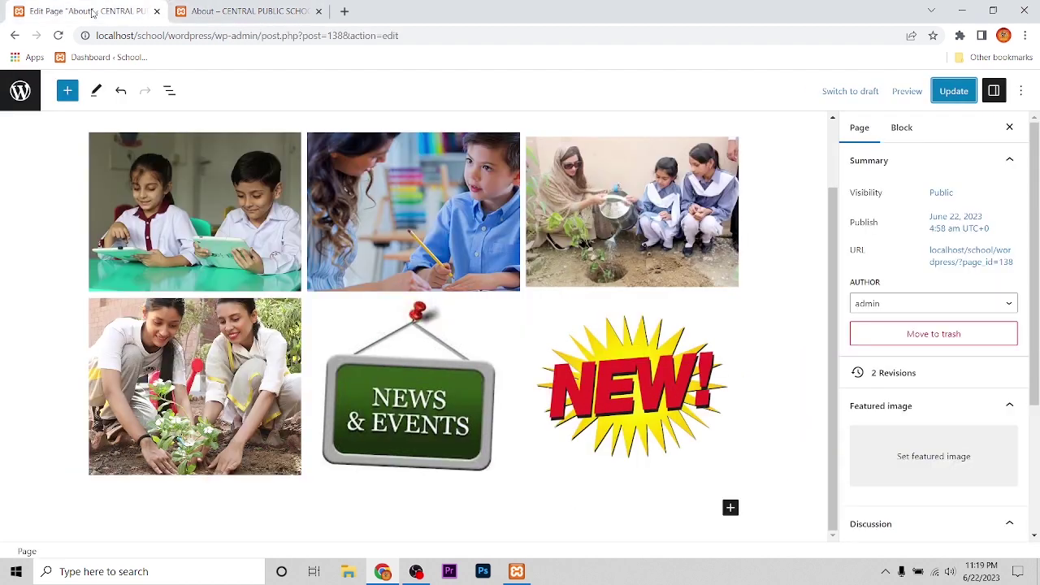
pyautogui.click(14, 92)
pyautogui.moveTo(31, 341)
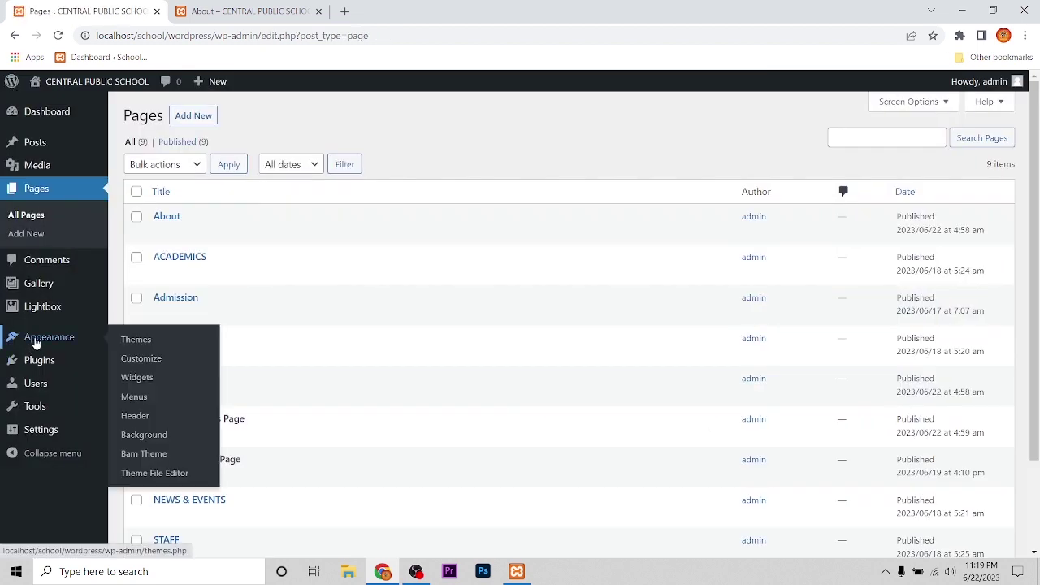
pyautogui.moveTo(39, 371)
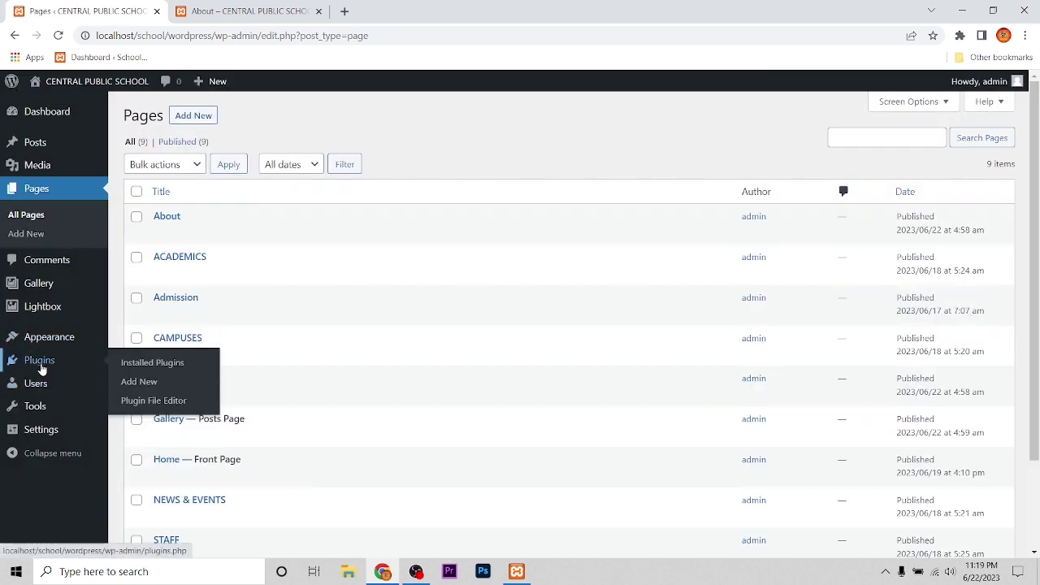
pyautogui.click(159, 363)
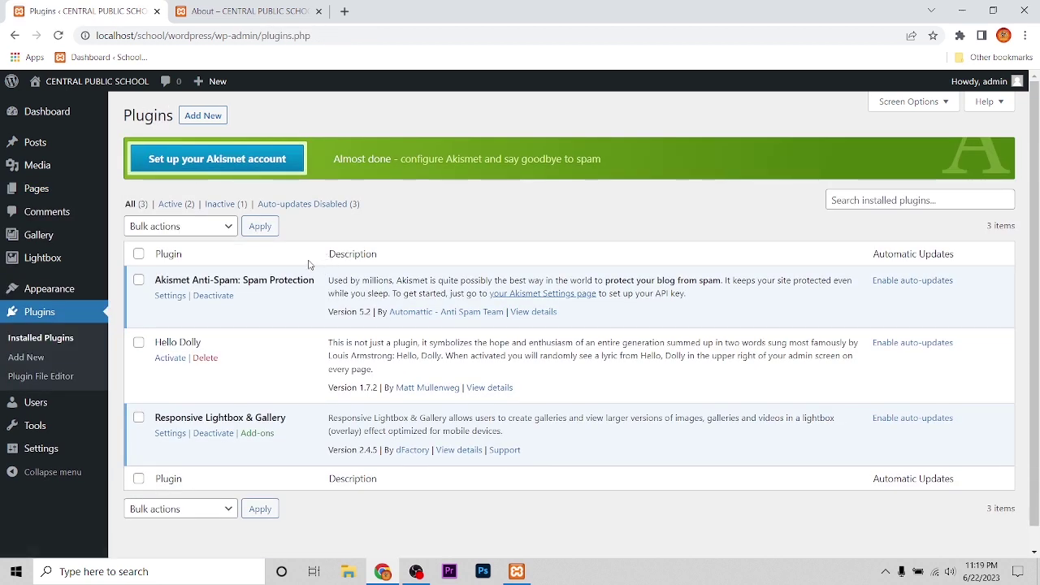
pyautogui.click(877, 200)
pyautogui.write('light')
# Search the plugins available to add for "lightbox" and locate Responsive Lightbox & Gallery
pyautogui.click(205, 116)
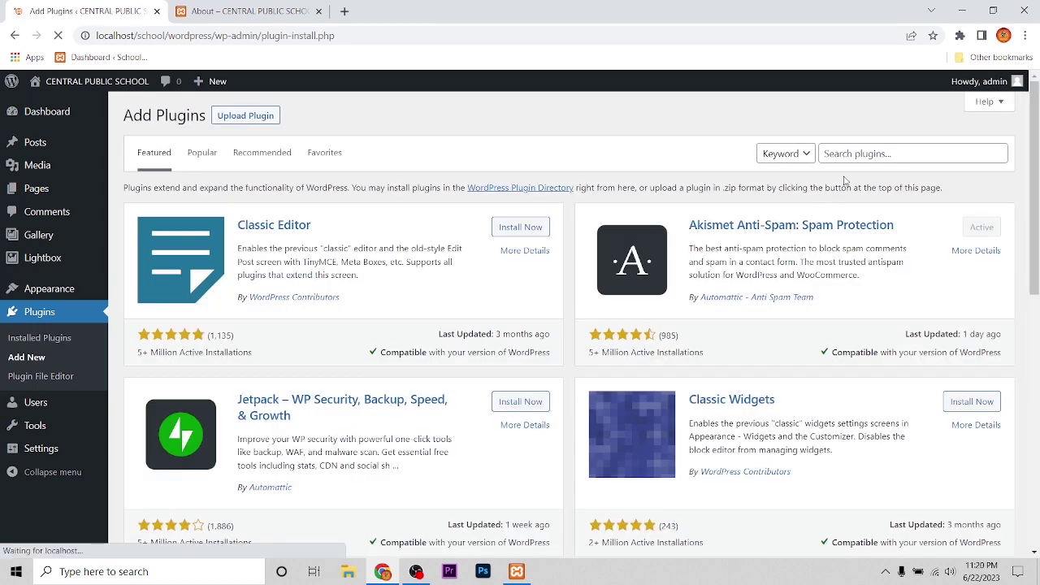
pyautogui.click(853, 153)
pyautogui.write('lightbox')
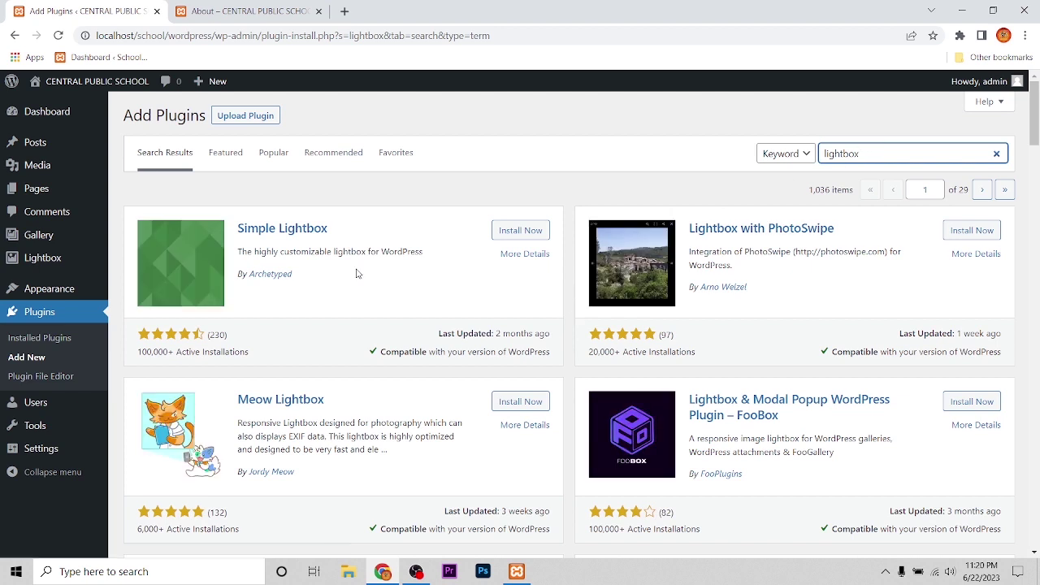
pyautogui.scroll(-4, 356, 274)
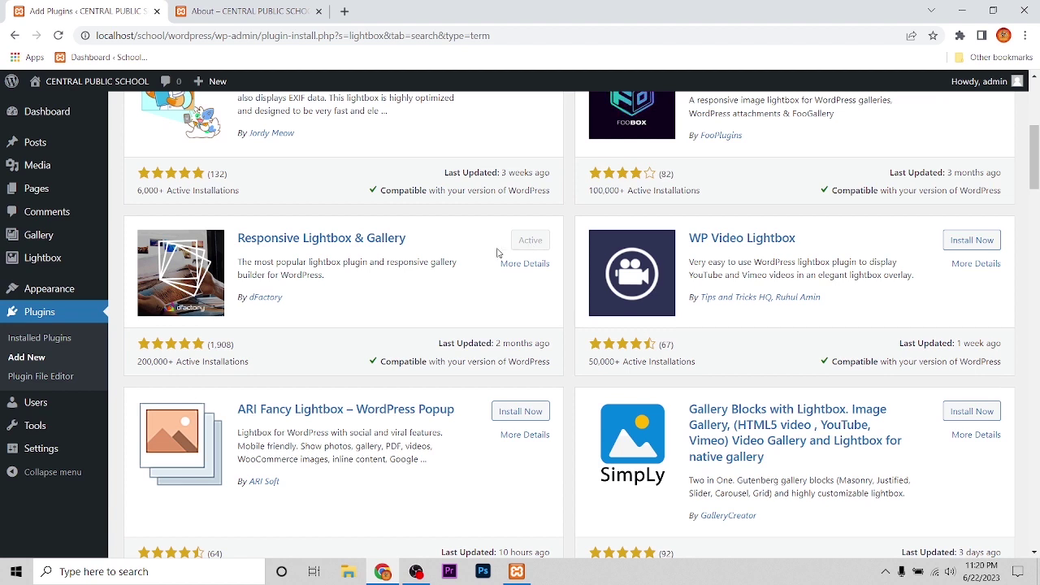
# Add a new gallery in Responsive Lightbox & Gallery and title it "Gallery"
pyautogui.moveTo(50, 261)
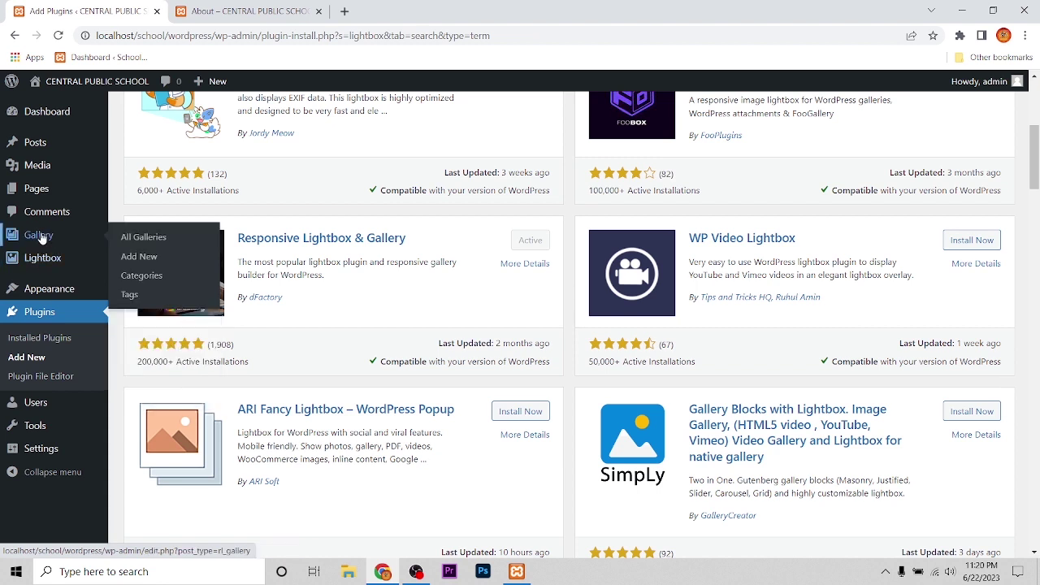
pyautogui.click(40, 238)
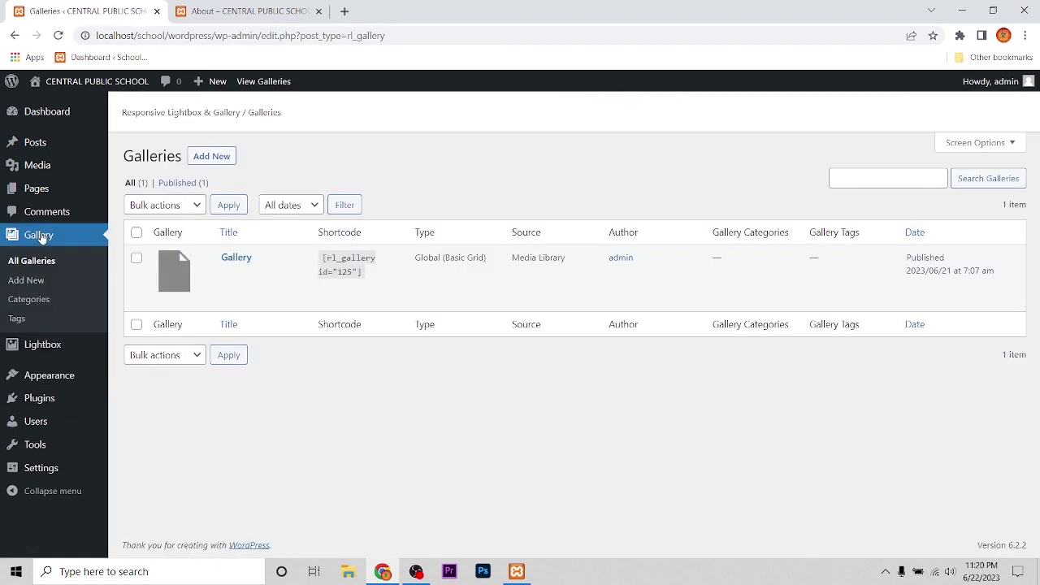
pyautogui.click(31, 280)
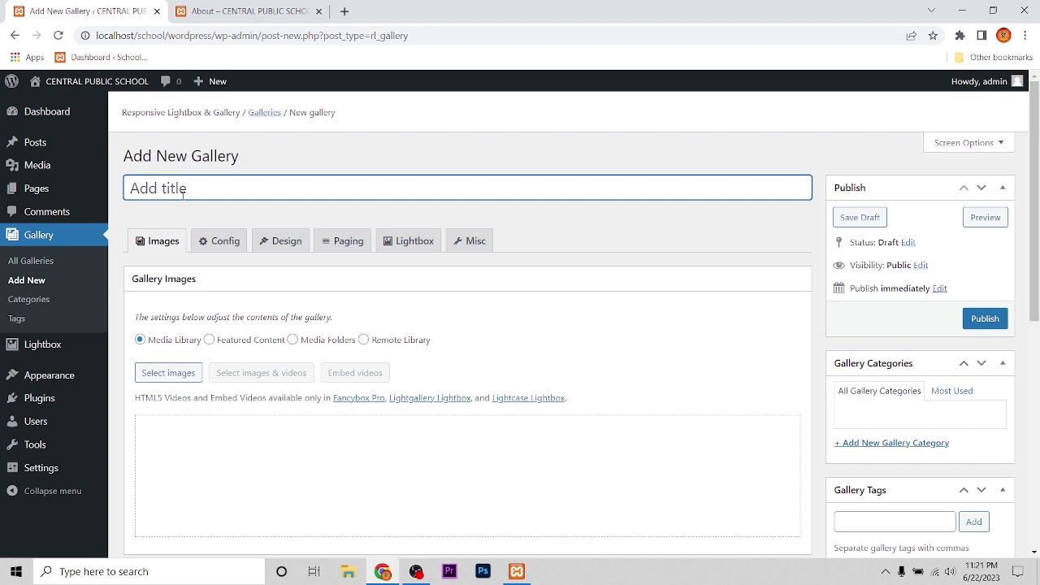
pyautogui.write('Gallery')
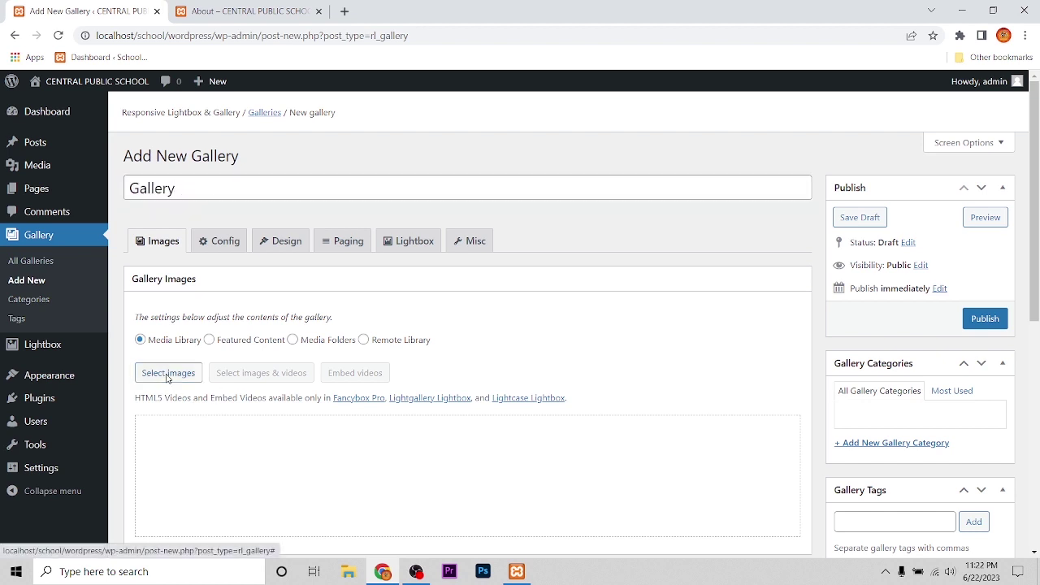
# Add six media library images to the gallery: the red NEW icon, first themes screenshot, two planting photos, writing boy and tablet children
pyautogui.click(168, 373)
pyautogui.click(156, 254)
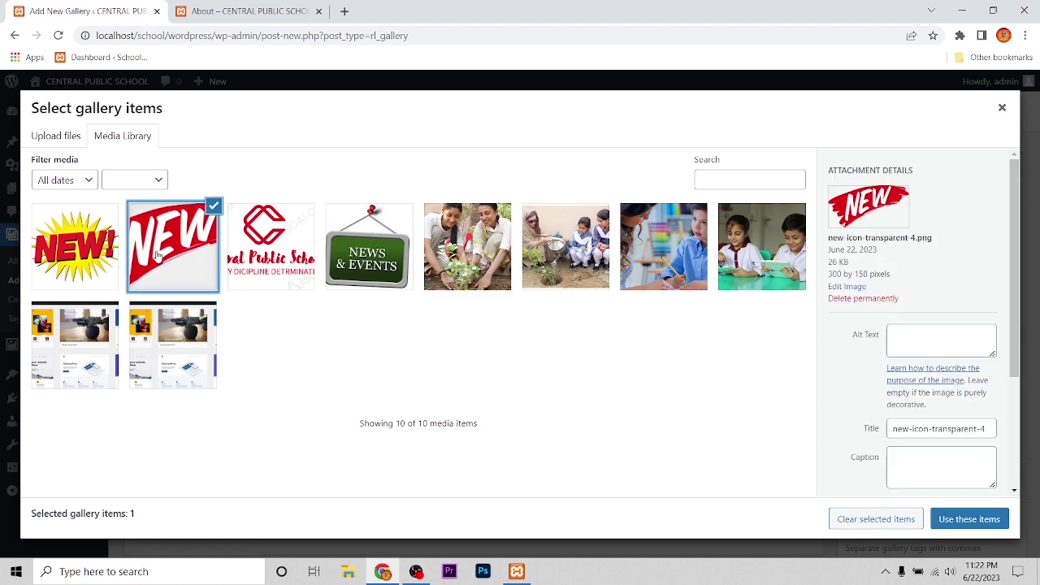
pyautogui.click(82, 332)
pyautogui.click(561, 248)
pyautogui.click(467, 248)
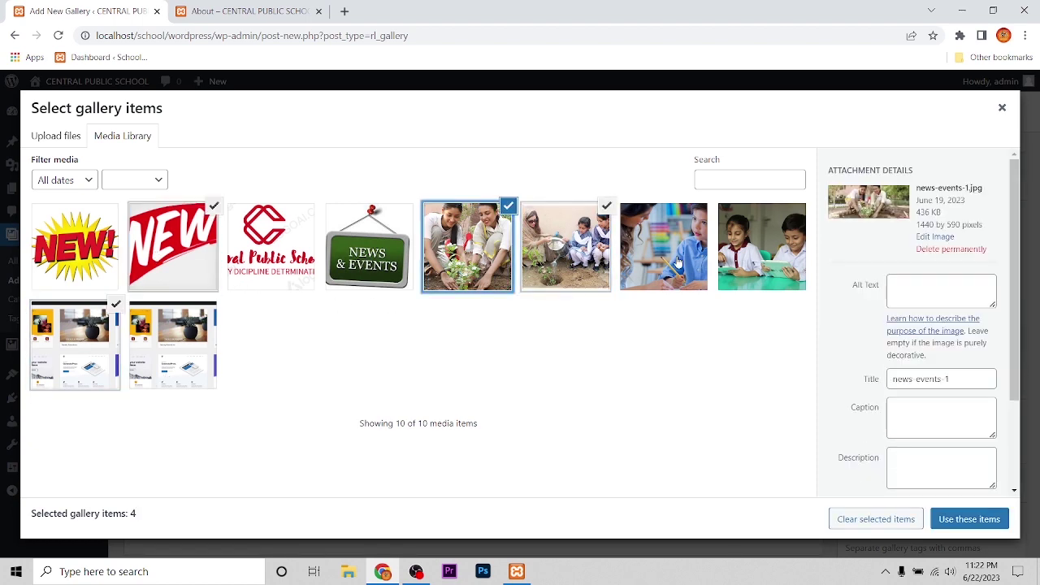
pyautogui.click(663, 248)
pyautogui.click(761, 248)
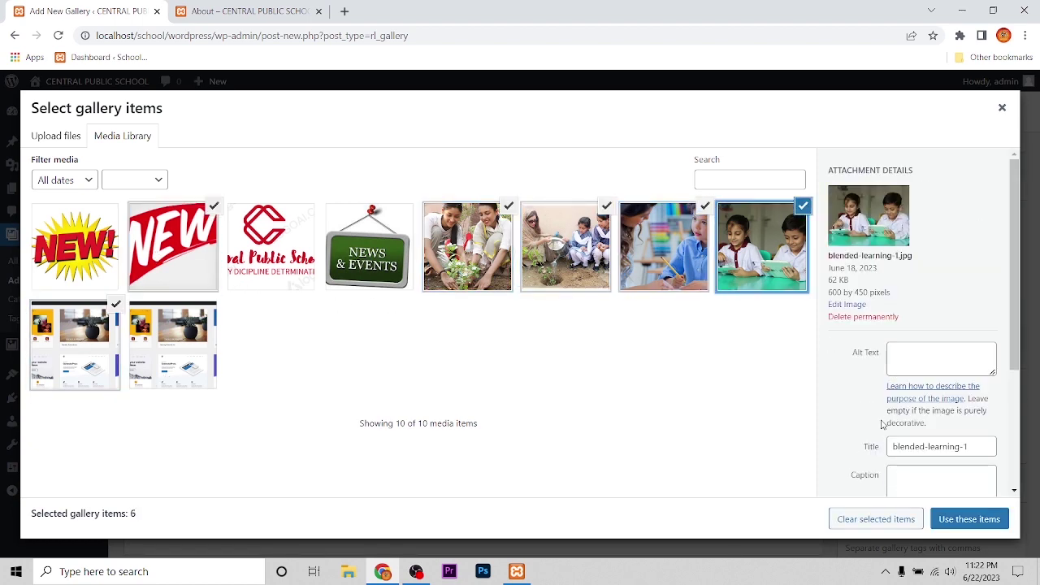
pyautogui.click(974, 523)
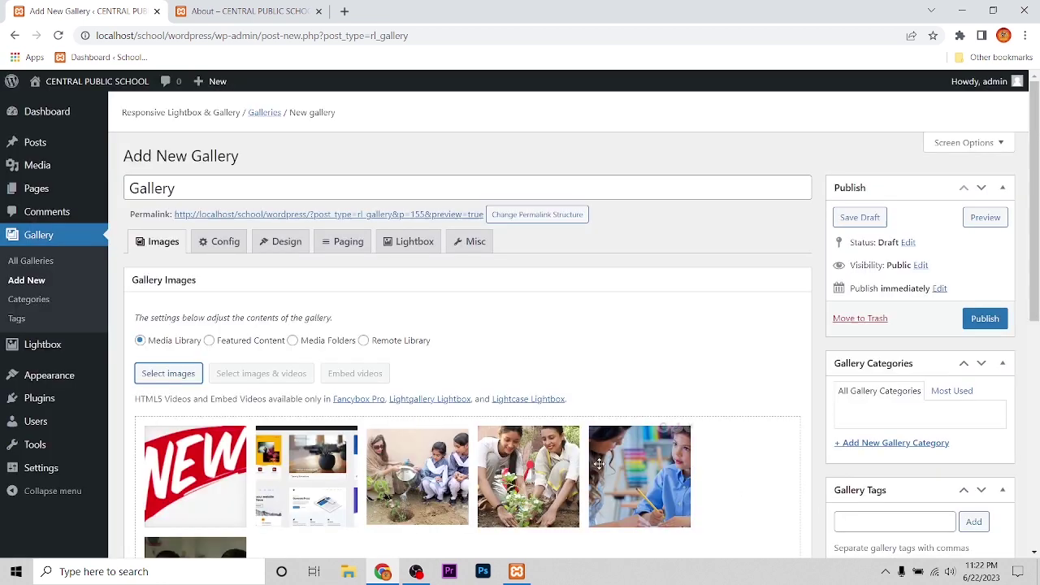
# Review the images added to the gallery and publish it
pyautogui.scroll(-2, 522, 453)
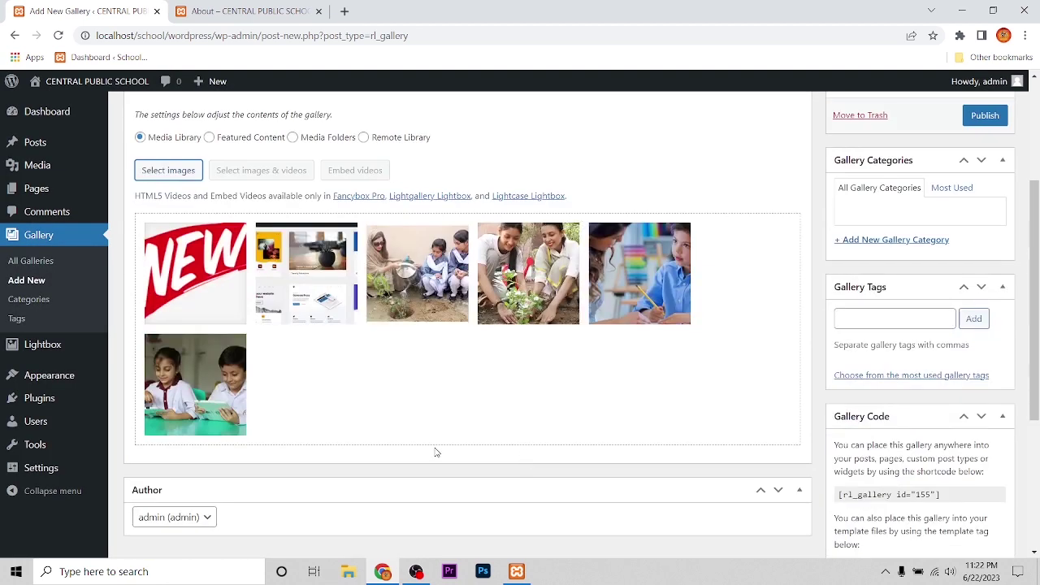
pyautogui.scroll(-2, 436, 451)
pyautogui.scroll(4, 204, 378)
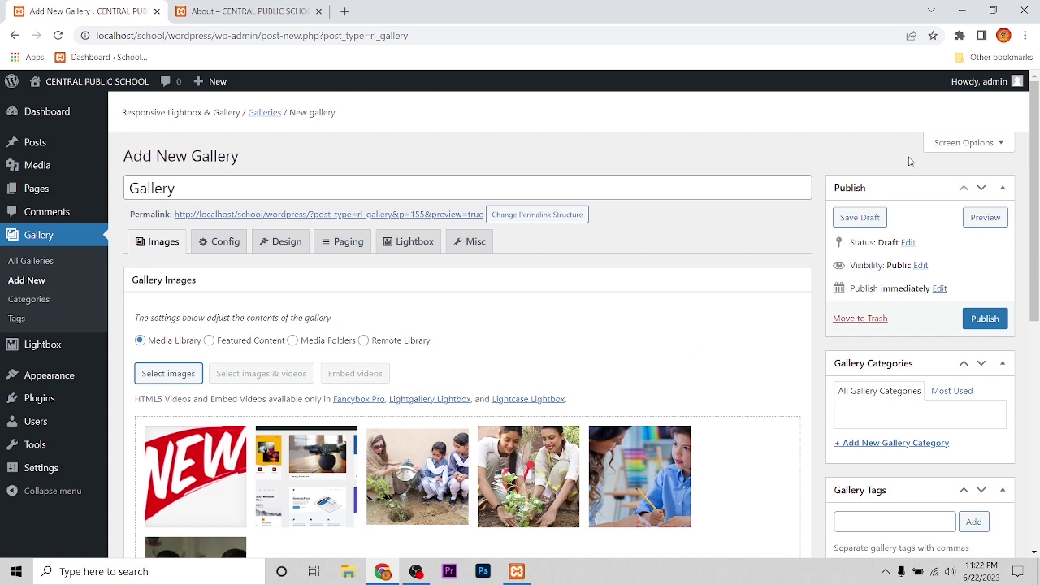
pyautogui.click(989, 322)
# Copy the published gallery's shortcode [rl_gallery id="155"] from its Gallery Code section
pyautogui.scroll(-3, 975, 341)
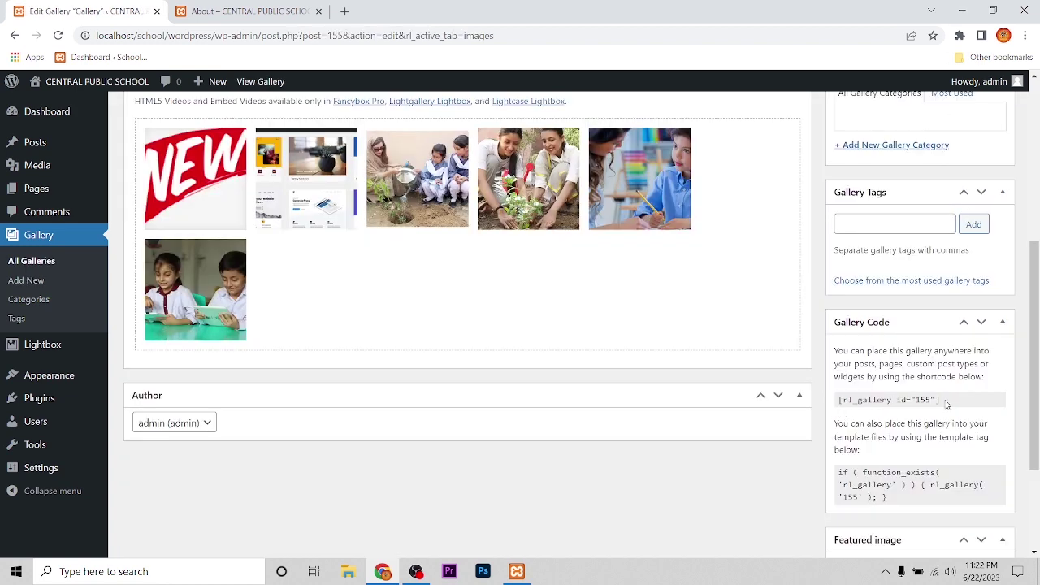
pyautogui.moveTo(947, 404); pyautogui.dragTo(838, 398)
pyautogui.hotkey('ctrl', 'c')
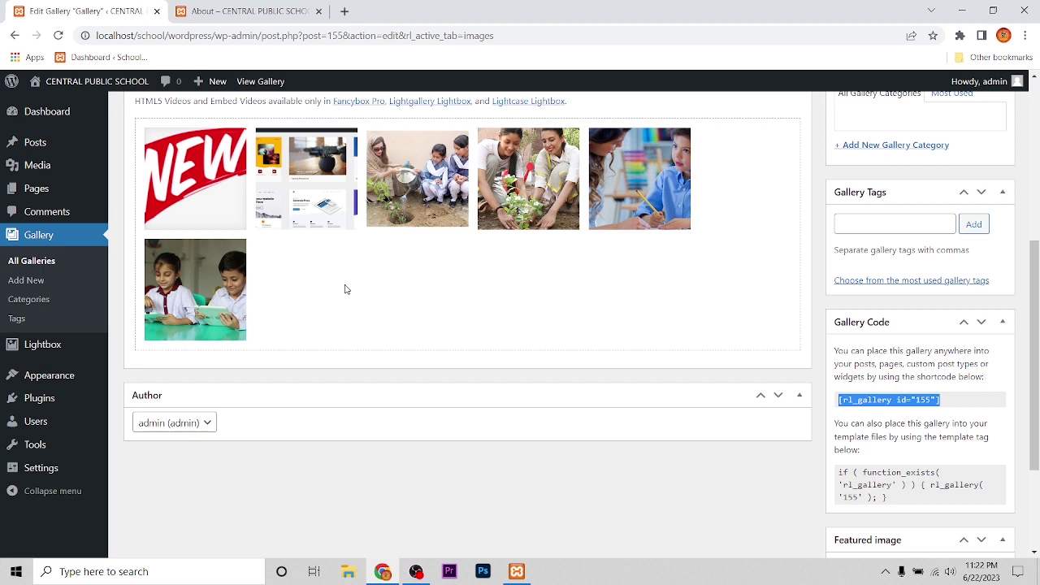
# Open the Contact page for editing, paste the shortcode [rl_gallery id="155"] into its body and update the page
pyautogui.moveTo(49, 188)
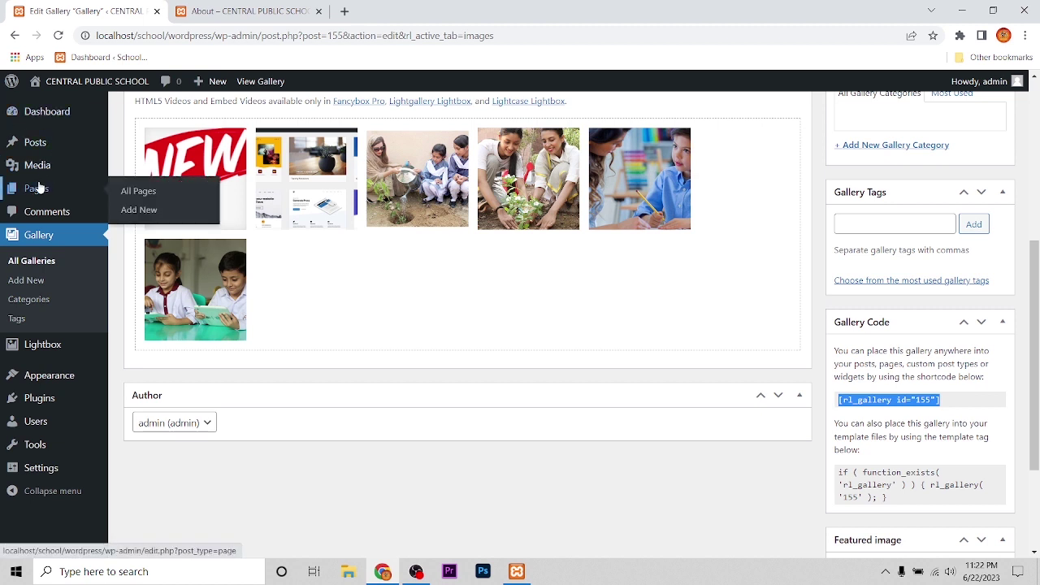
pyautogui.click(140, 192)
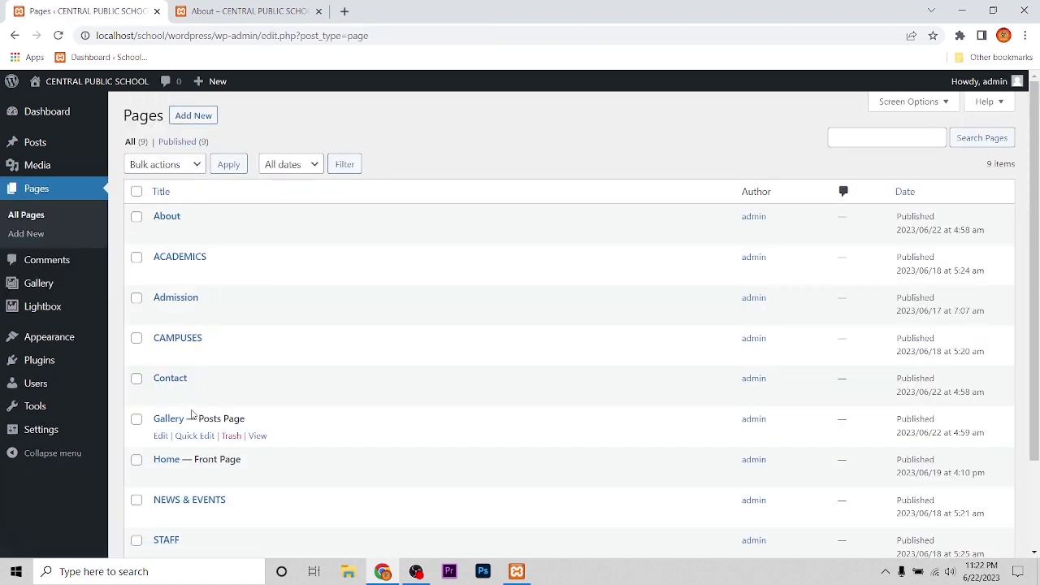
pyautogui.scroll(-1, 191, 415)
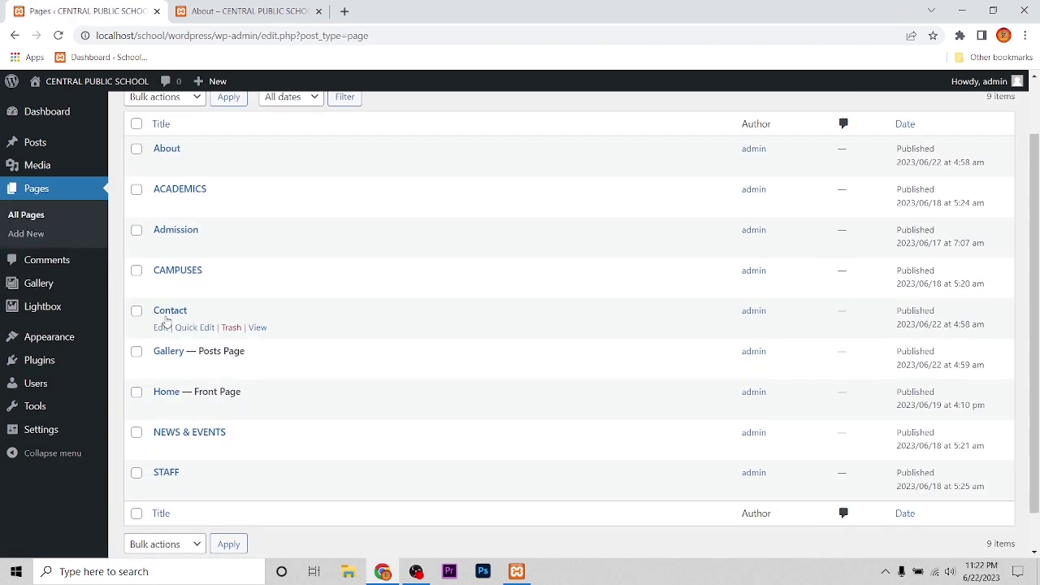
pyautogui.click(161, 328)
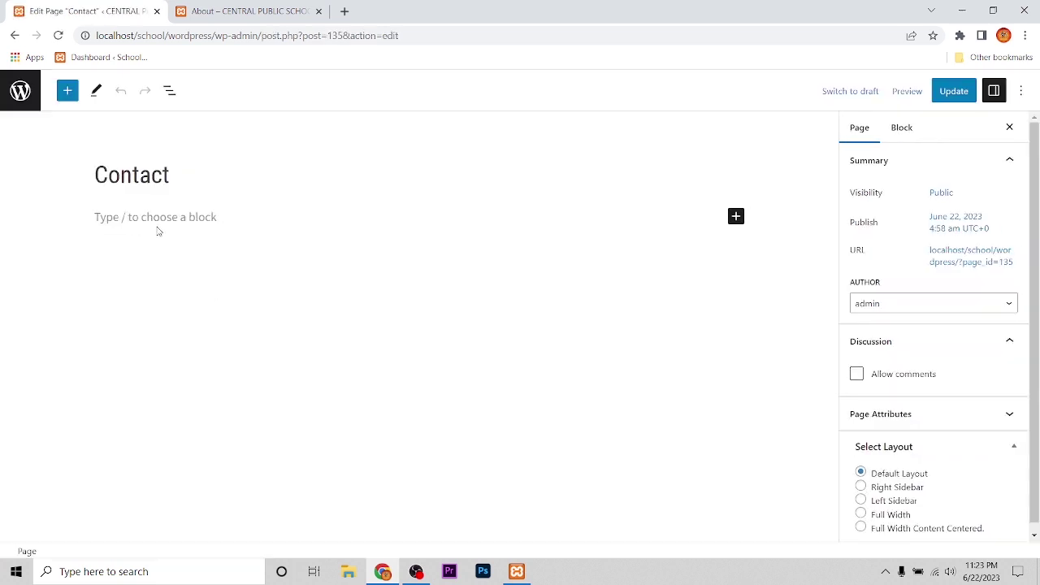
pyautogui.click(155, 217)
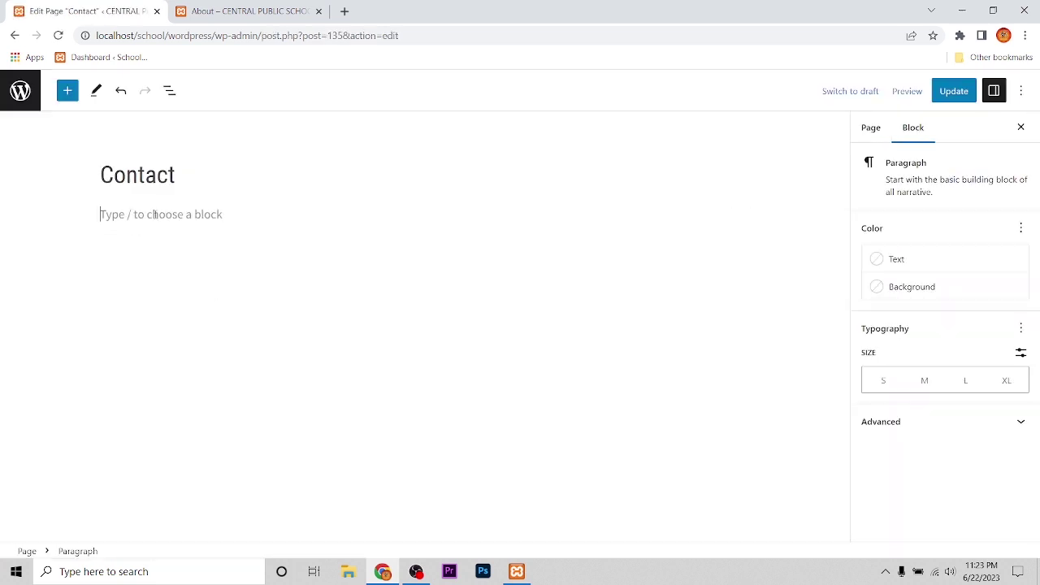
pyautogui.hotkey('ctrl', 'v')
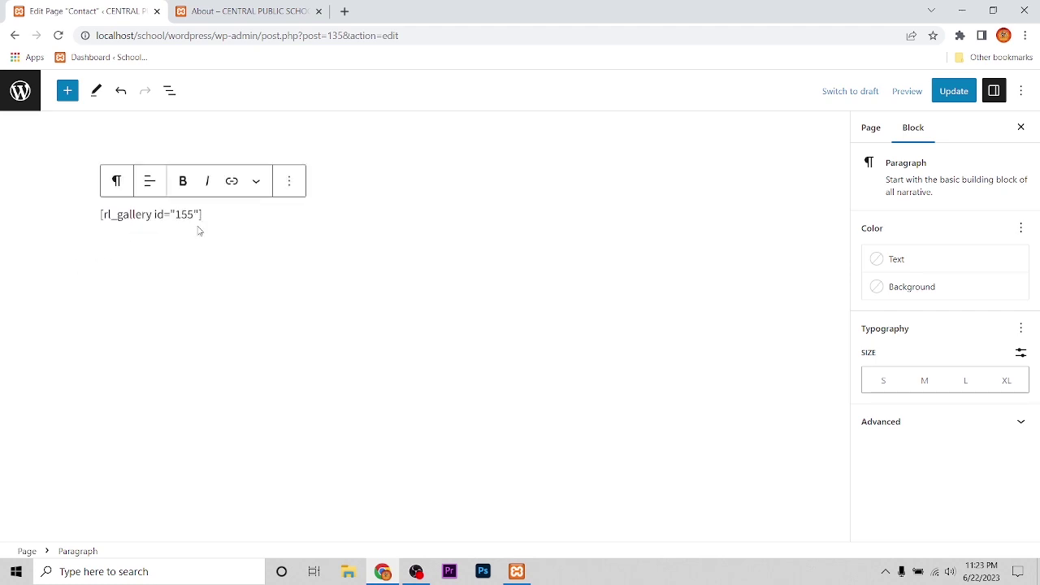
pyautogui.click(951, 91)
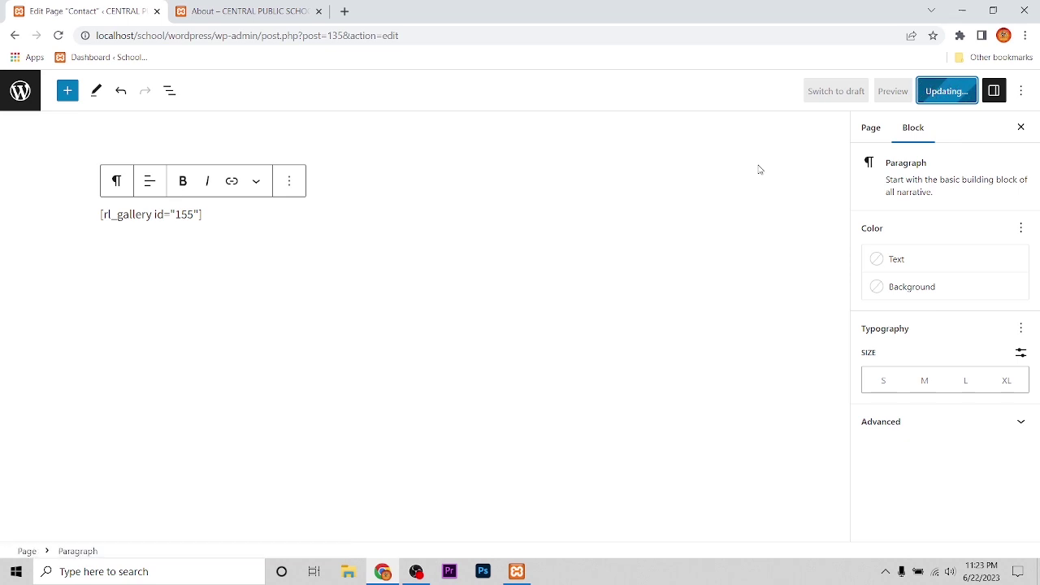
# Reload the school website and examine the image gallery on its Contact page
pyautogui.click(239, 12)
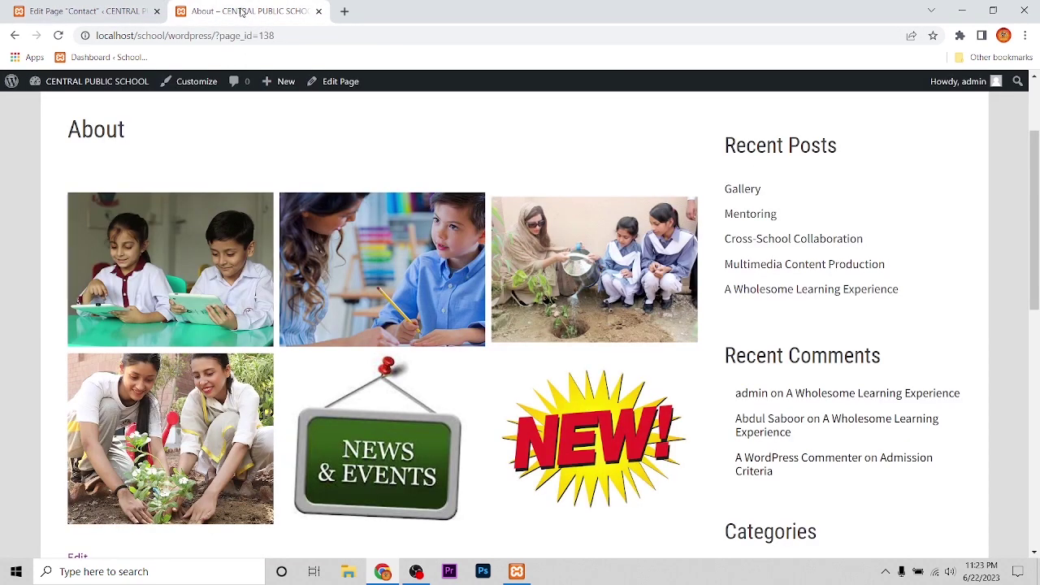
pyautogui.click(59, 37)
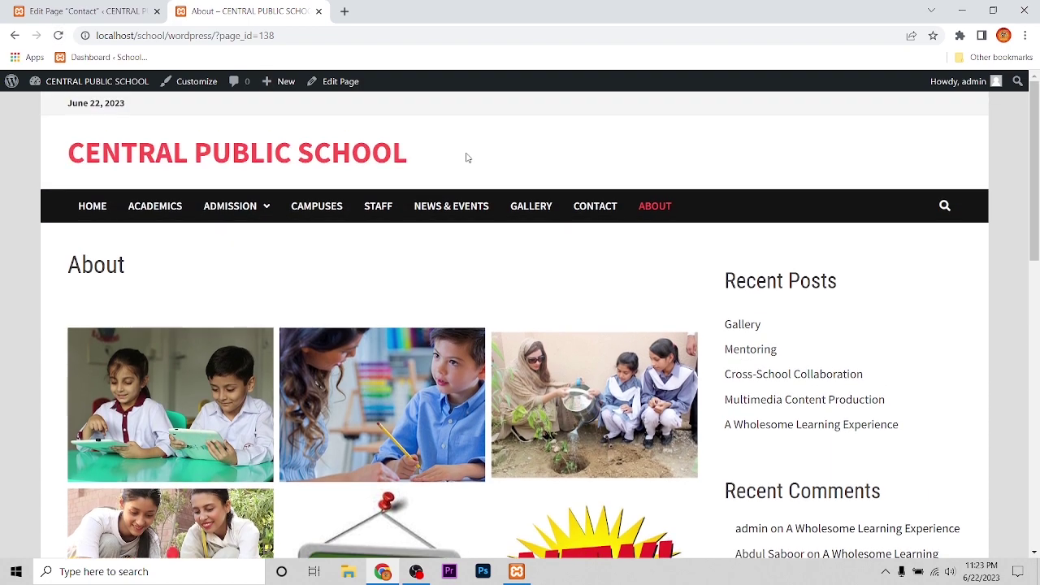
pyautogui.click(595, 210)
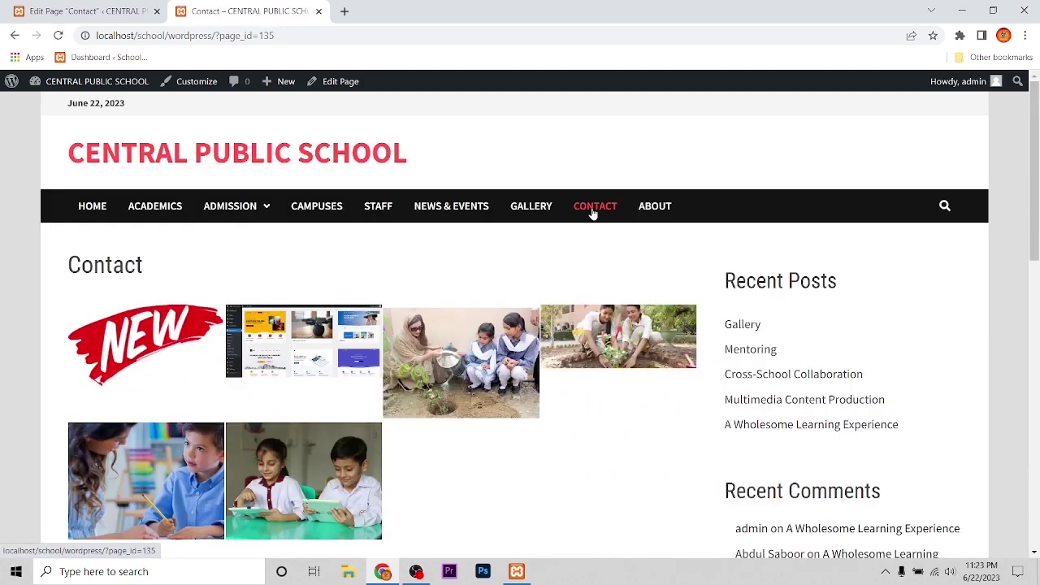
pyautogui.scroll(-3, 157, 333)
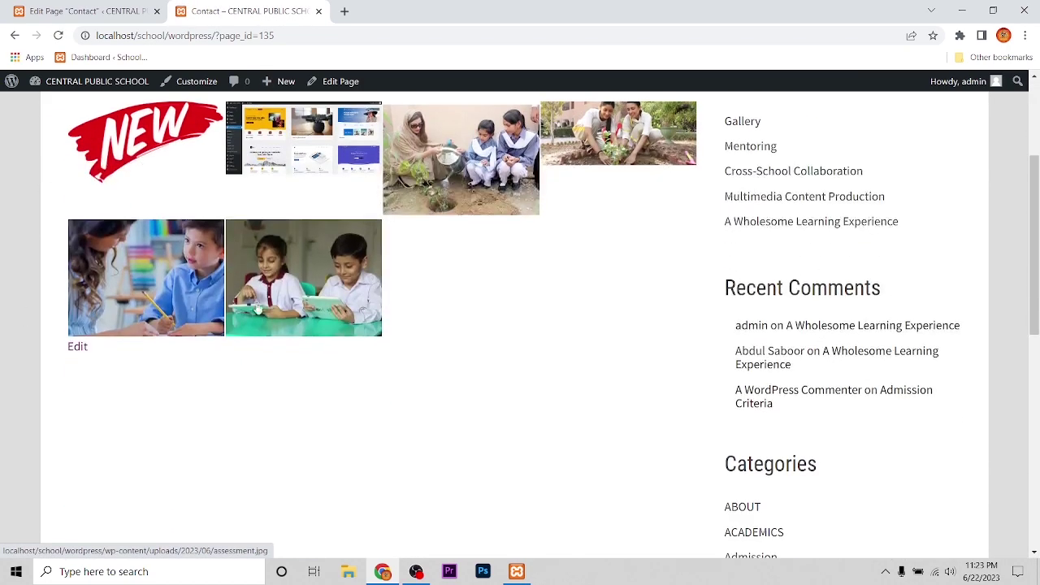
pyautogui.scroll(2, 264, 306)
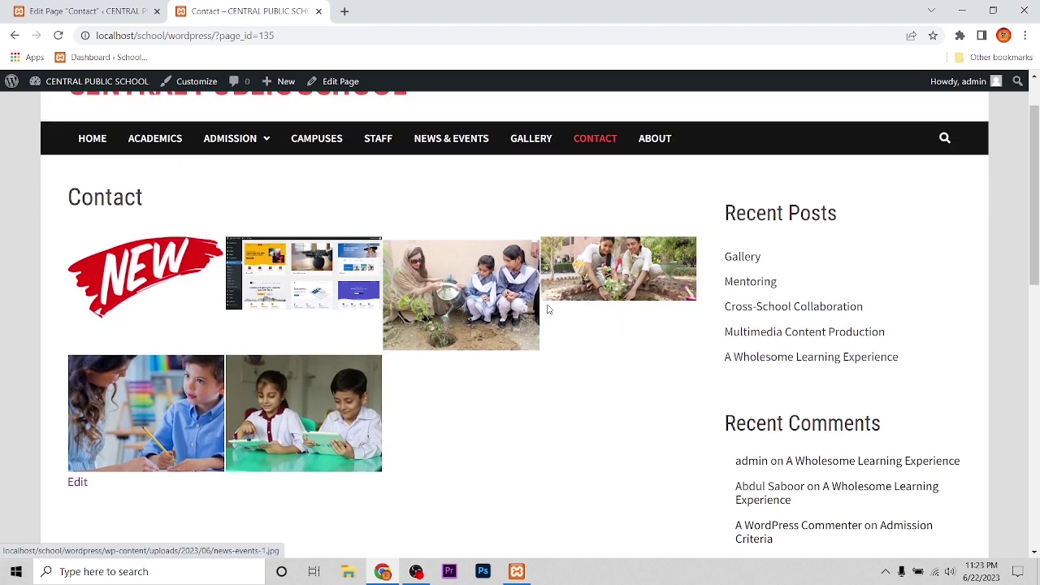
# Enlarge the red NEW image in the Contact page's lightbox, browse the images after it and return to the WordPress dashboard
pyautogui.click(157, 302)
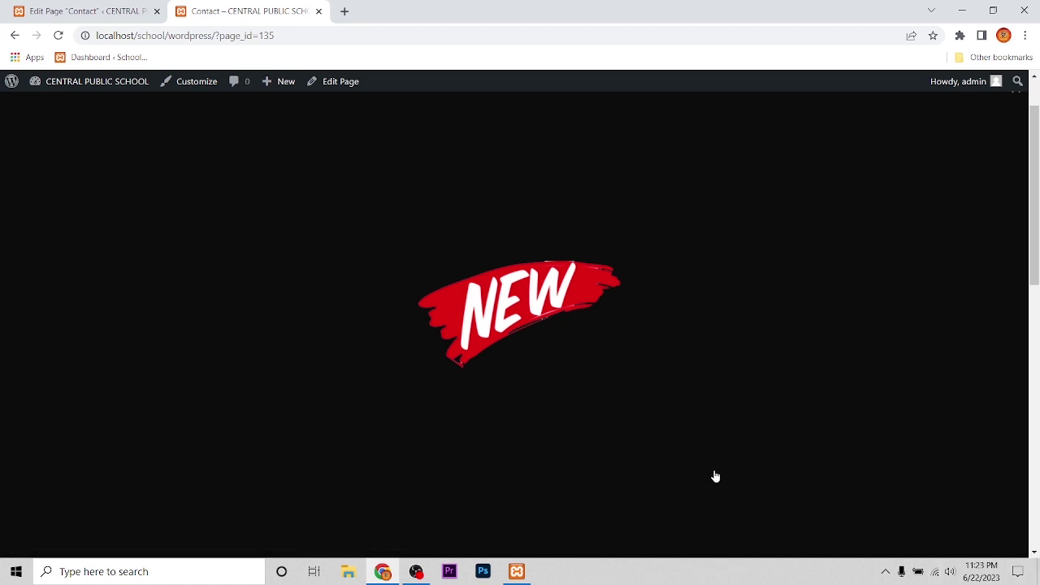
pyautogui.click(774, 547)
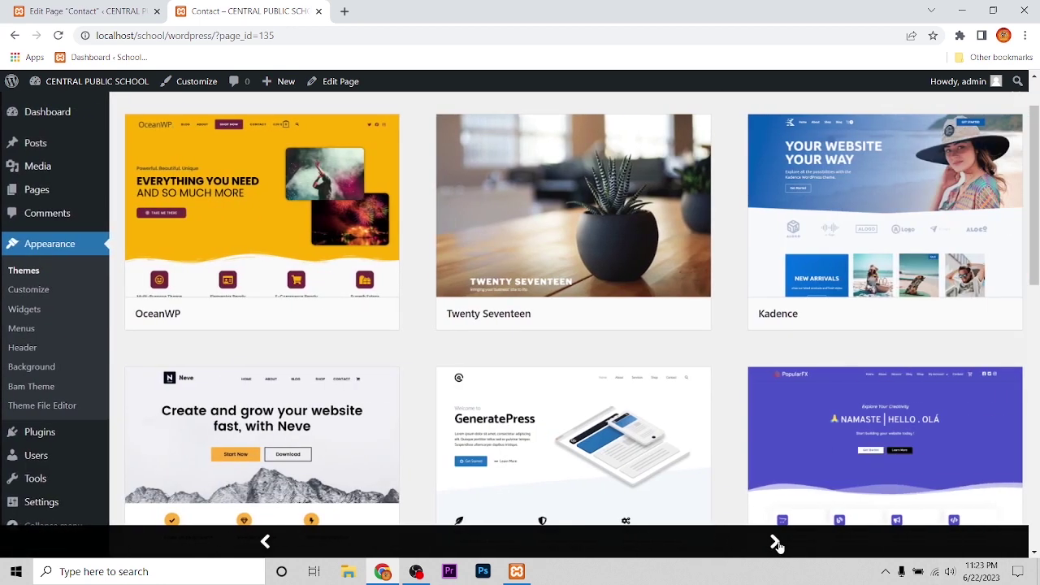
pyautogui.click(774, 543)
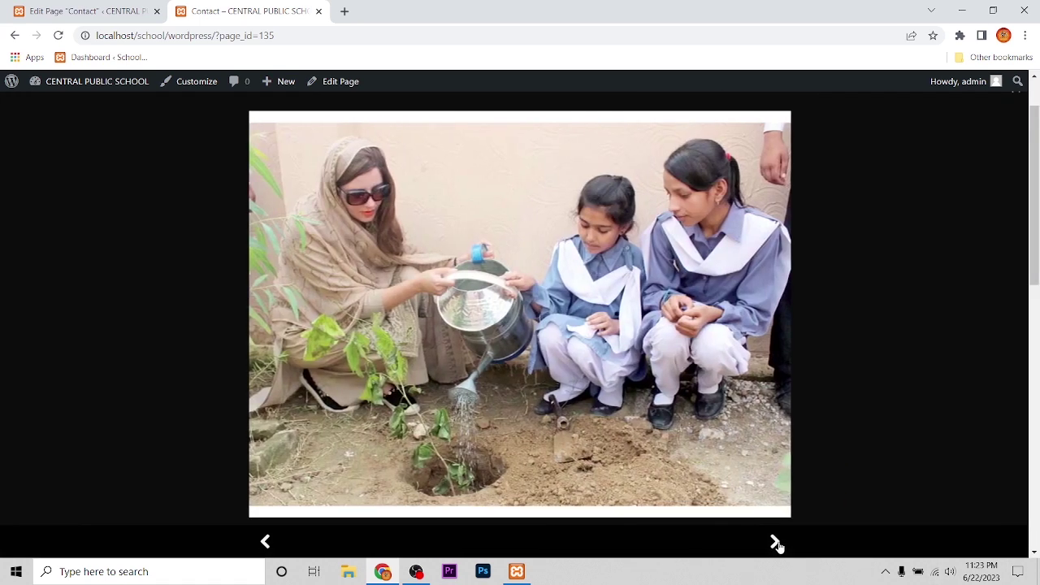
pyautogui.click(776, 544)
pyautogui.click(778, 544)
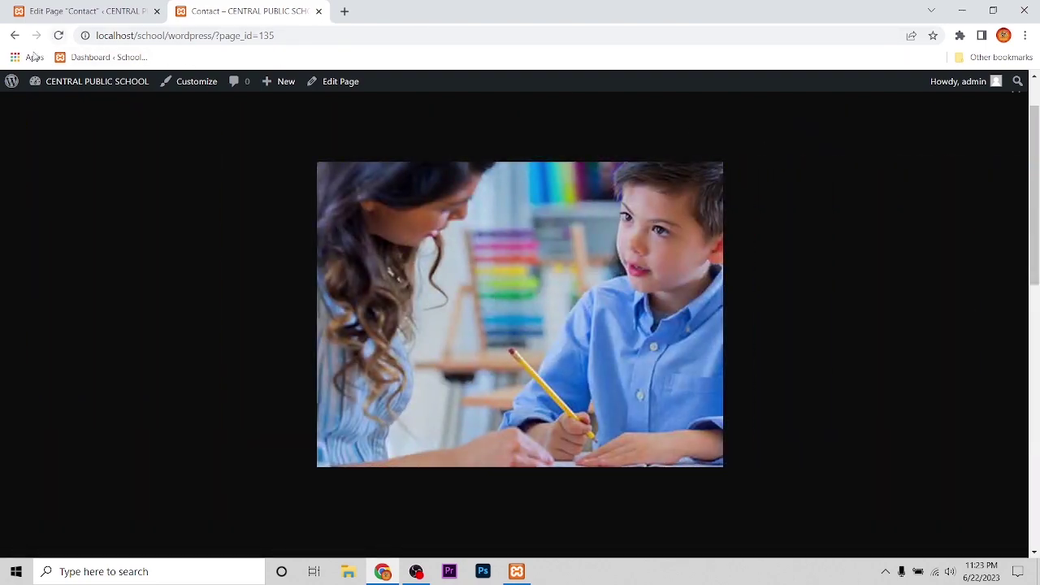
pyautogui.click(81, 76)
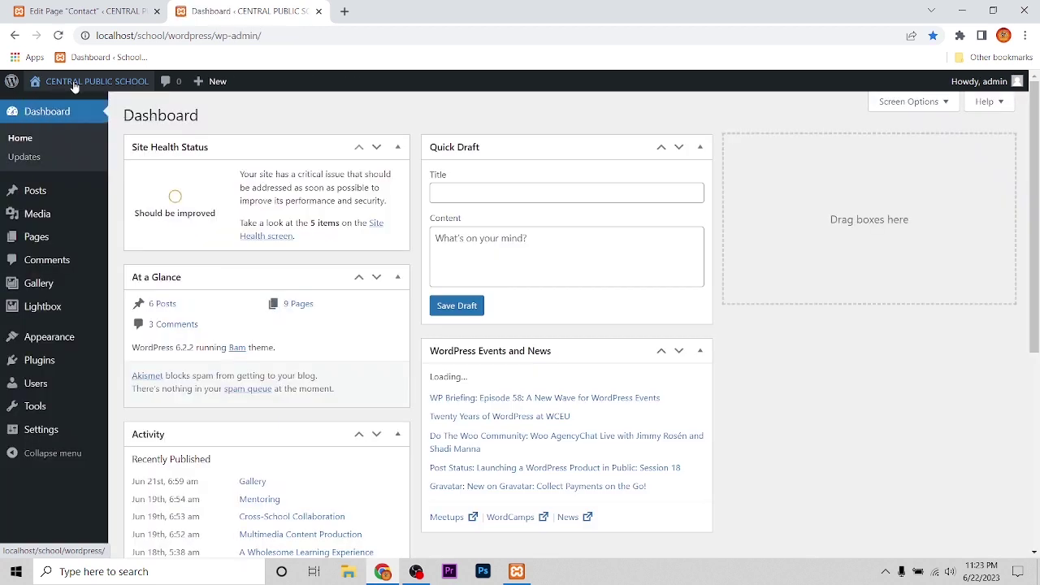